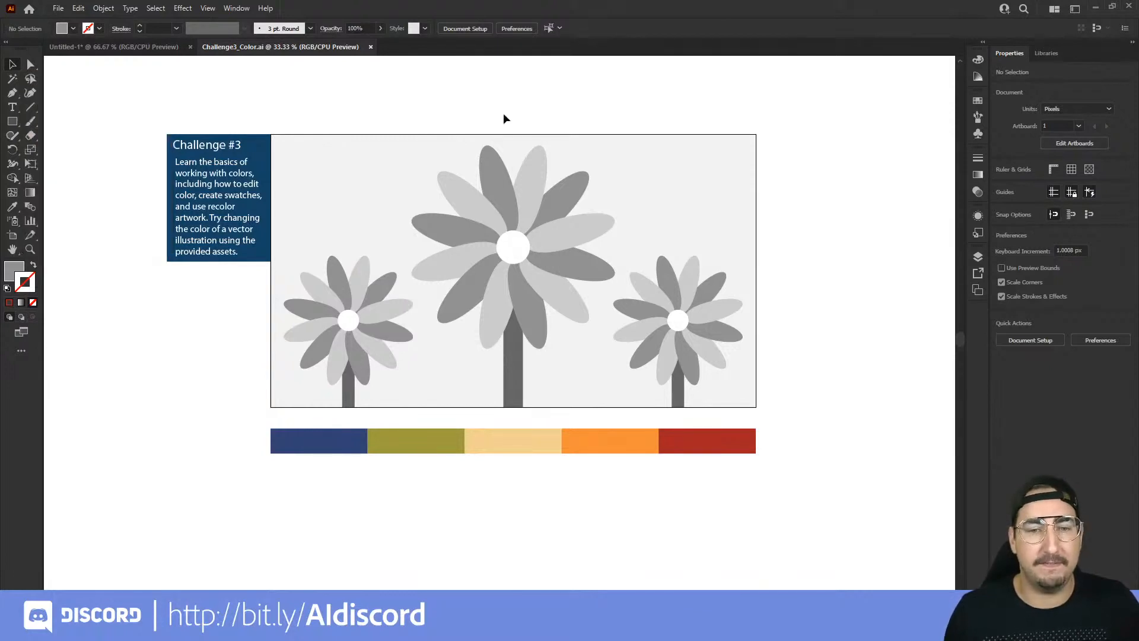
Step: Select the upright dark grey petal at the top of the large centre flower and make its fill colour active
{"action": "key", "text": "v"}
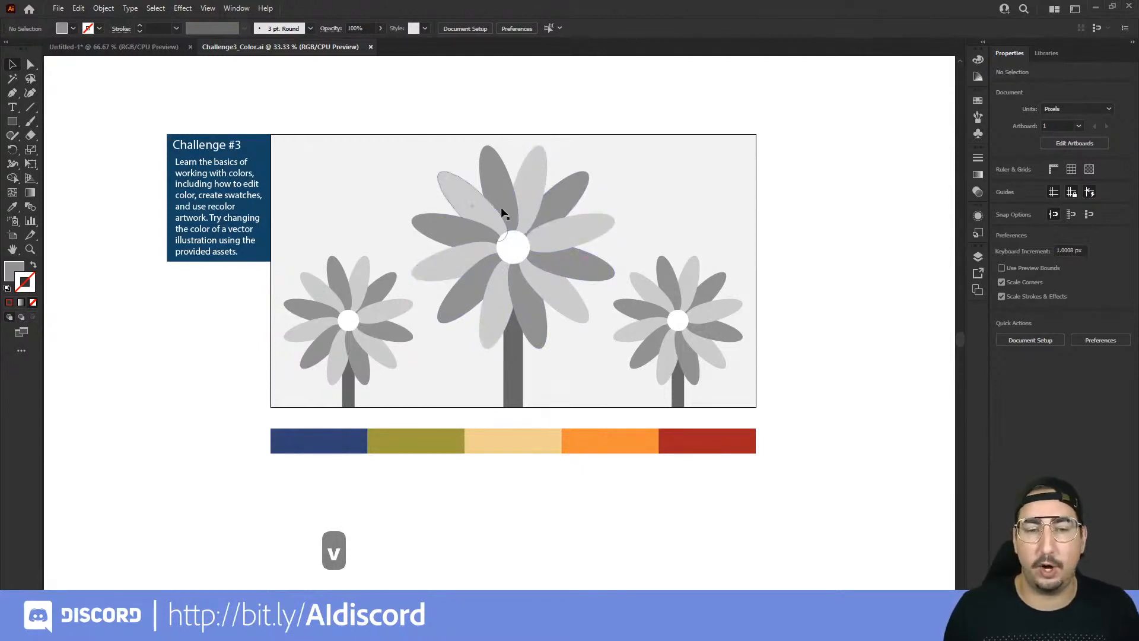
{"action": "left_click", "coordinate": [500, 172]}
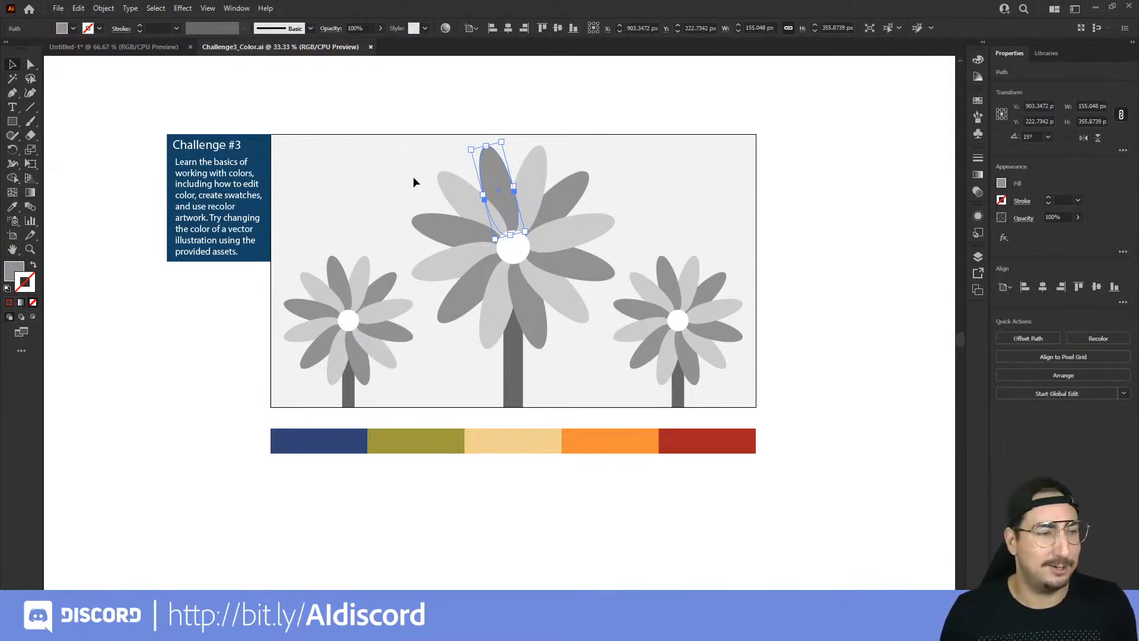
{"action": "left_click", "coordinate": [14, 268]}
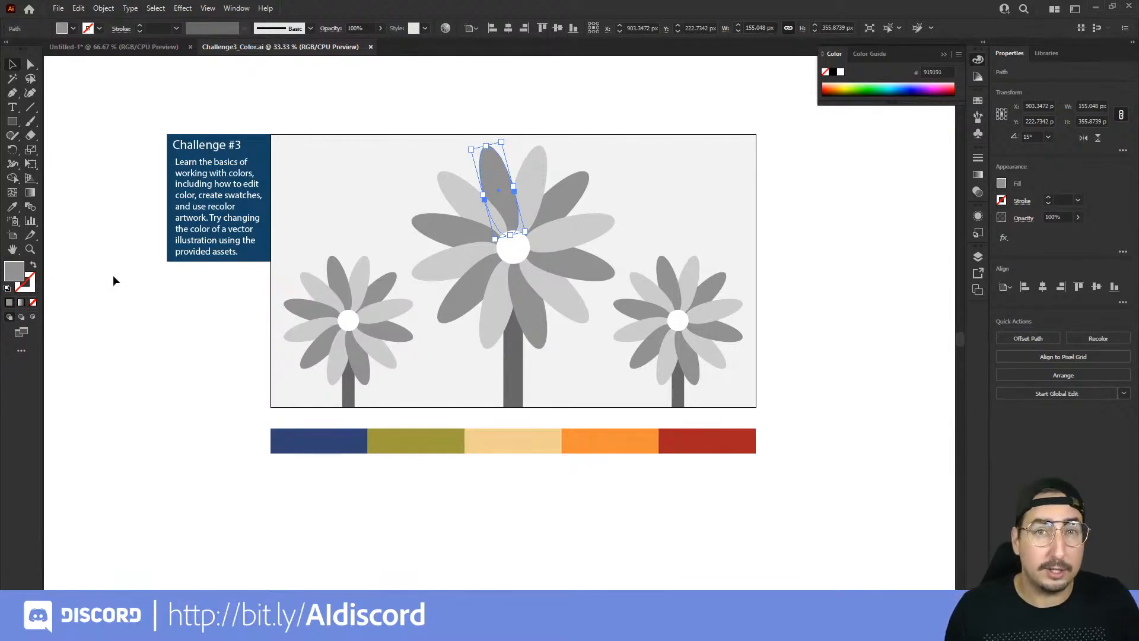
Step: Switch the active colour back and forth between fill and stroke, ending on the fill
{"action": "key", "text": "x"}
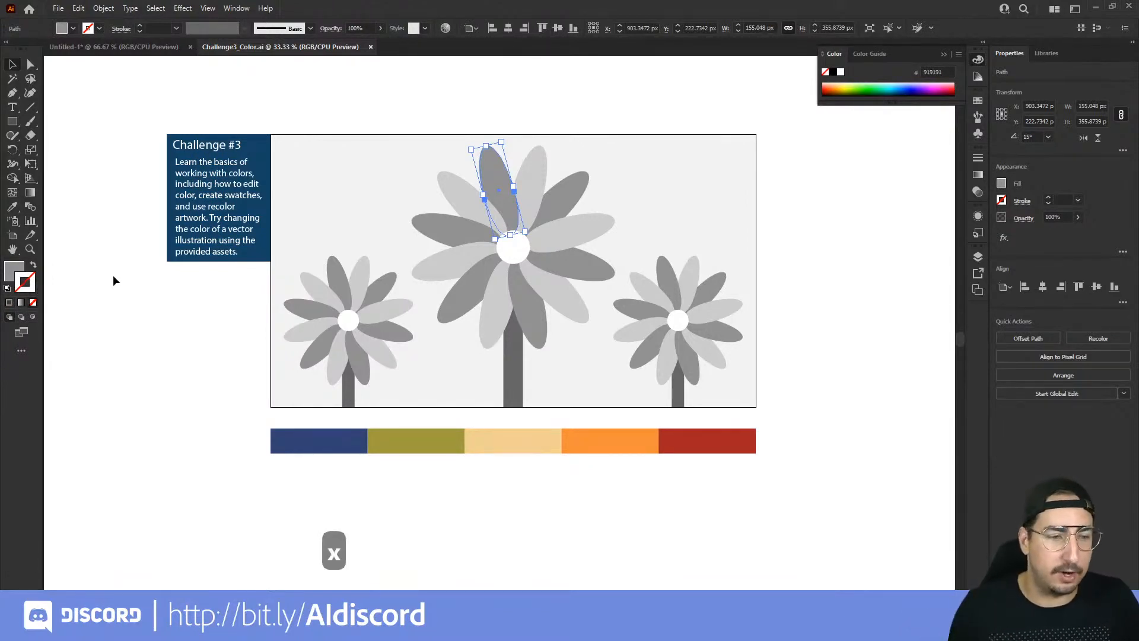
{"action": "key", "text": "x"}
{"action": "key", "text": "x"}
{"action": "key", "text": "x"}
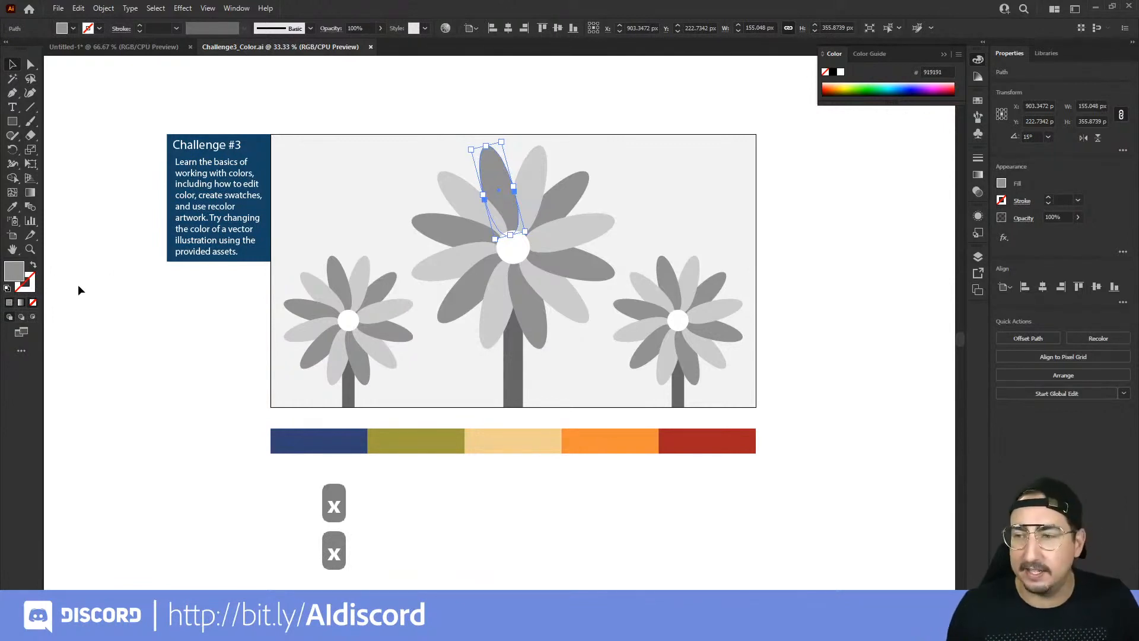
{"action": "key", "text": "x"}
{"action": "key", "text": "x"}
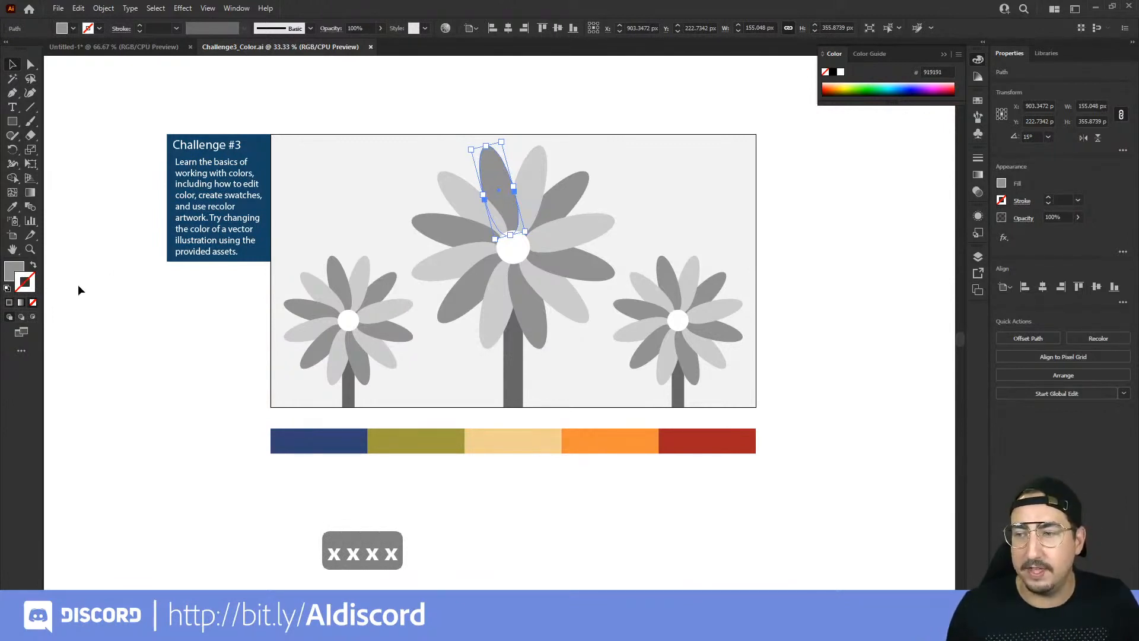
Step: Pick a yellow (D8CA19) in the Color Picker as the selected petal's fill and deselect the petal
{"action": "double_click", "coordinate": [16, 271]}
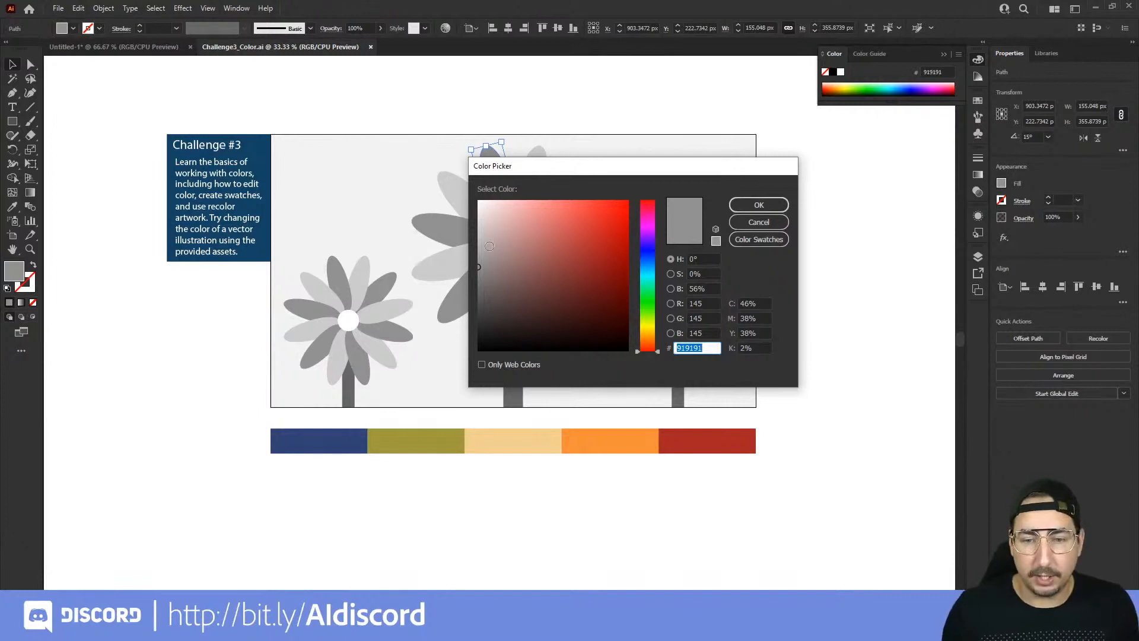
{"action": "left_click_drag", "start_coordinate": [660, 176], "coordinate": [615, 153]}
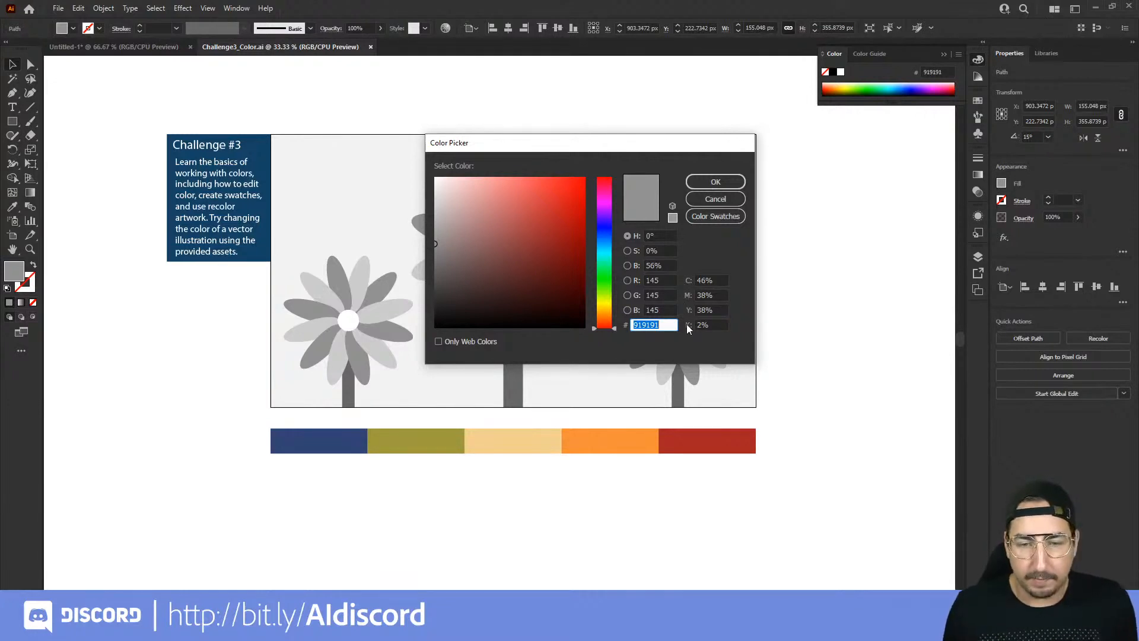
{"action": "left_click", "coordinate": [604, 302]}
{"action": "left_click", "coordinate": [609, 316]}
{"action": "mouse_move", "coordinate": [609, 317]}
{"action": "left_mouse_down"}
{"action": "mouse_move", "coordinate": [594, 187]}
{"action": "mouse_move", "coordinate": [602, 293]}
{"action": "mouse_move", "coordinate": [602, 244]}
{"action": "mouse_move", "coordinate": [615, 307]}
{"action": "left_mouse_up"}
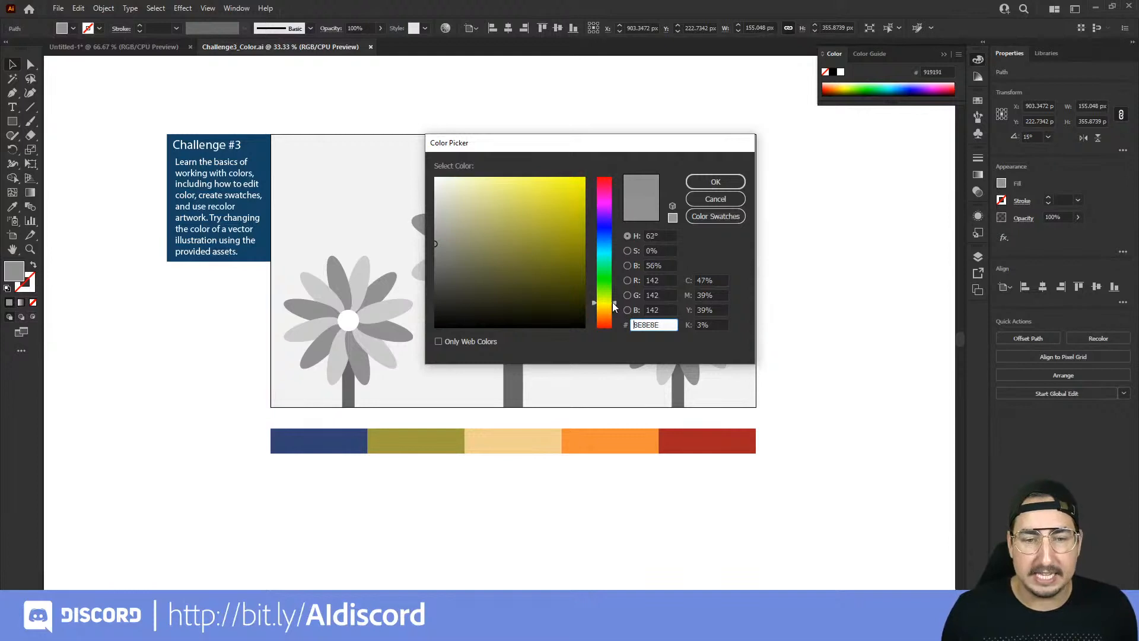
{"action": "left_click", "coordinate": [540, 238]}
{"action": "mouse_move", "coordinate": [540, 237]}
{"action": "left_mouse_down"}
{"action": "mouse_move", "coordinate": [543, 189]}
{"action": "mouse_move", "coordinate": [527, 202]}
{"action": "mouse_move", "coordinate": [567, 220]}
{"action": "mouse_move", "coordinate": [567, 237]}
{"action": "mouse_move", "coordinate": [569, 200]}
{"action": "left_mouse_up"}
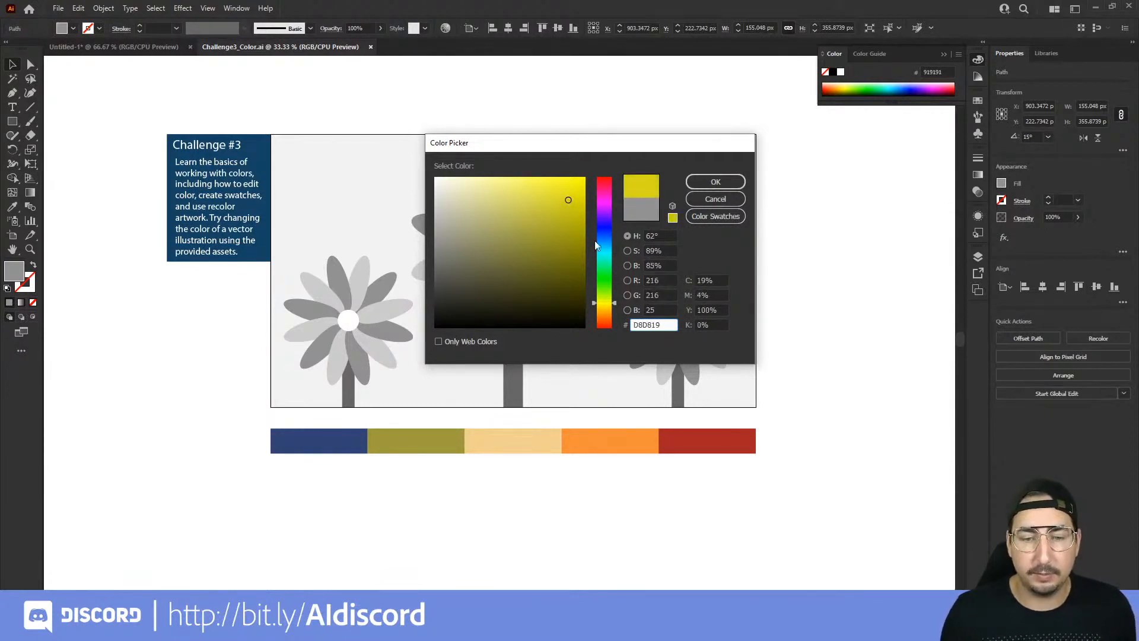
{"action": "left_click", "coordinate": [614, 304]}
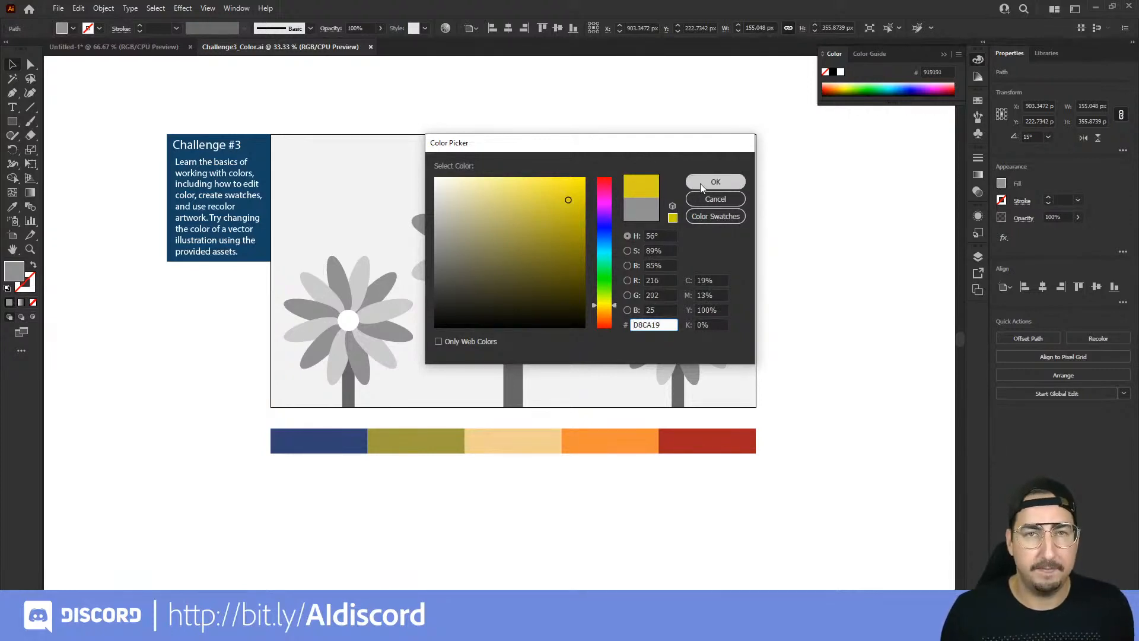
{"action": "left_click_drag", "start_coordinate": [471, 148], "coordinate": [596, 190]}
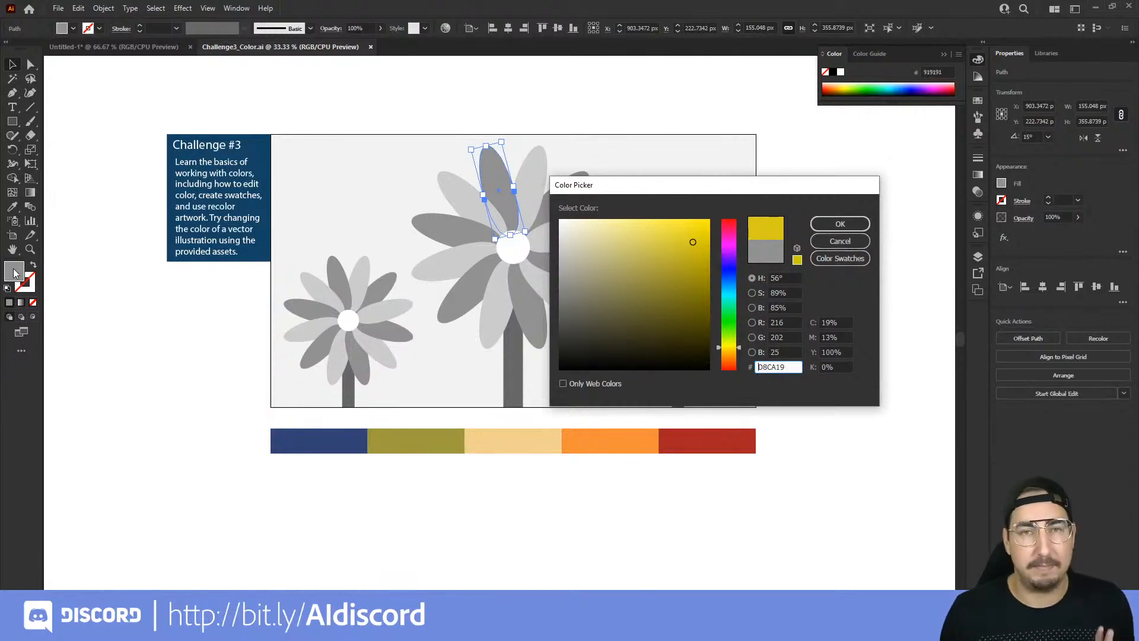
{"action": "left_click", "coordinate": [828, 227]}
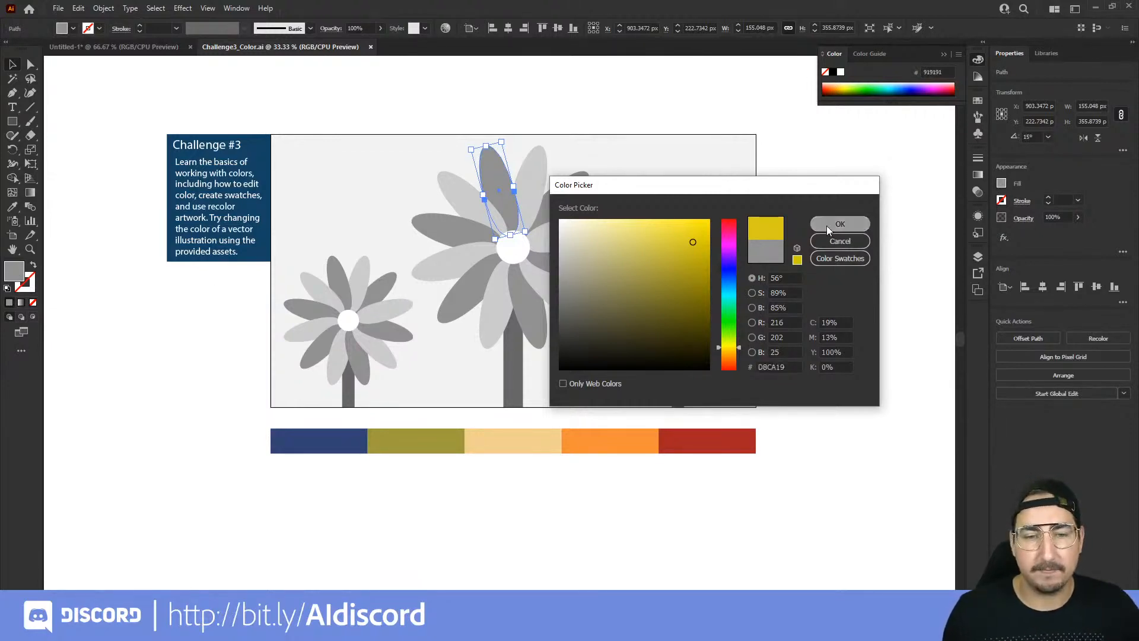
{"action": "left_click", "coordinate": [803, 235]}
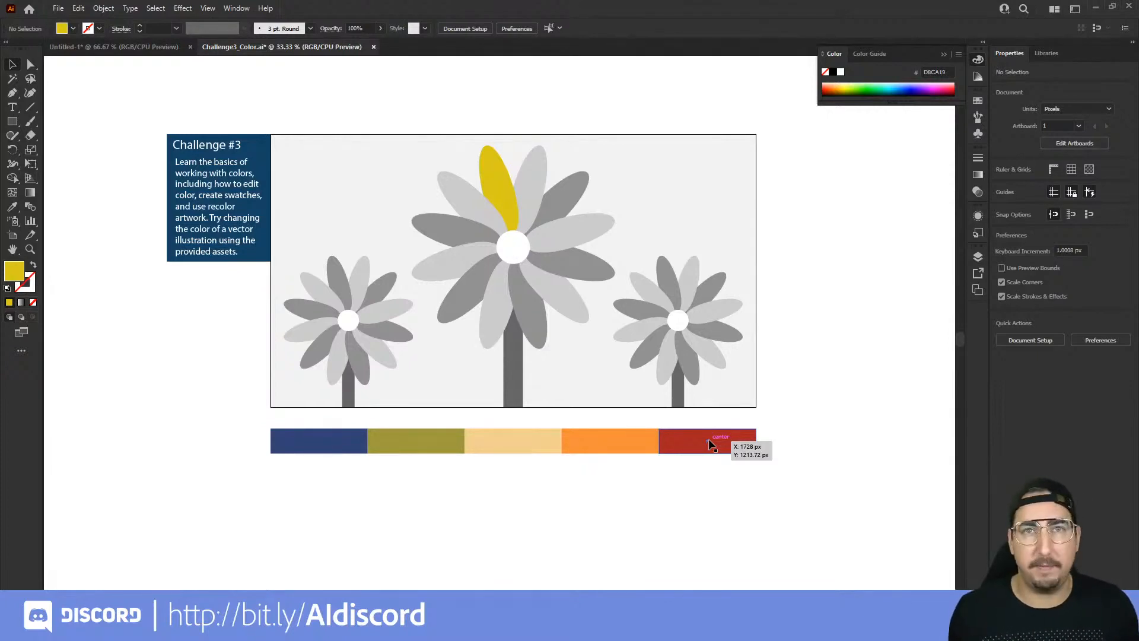
Step: Recolour the yellow petal by sampling the orange block of the palette below the artwork with the Eyedropper
{"action": "left_click", "coordinate": [499, 201]}
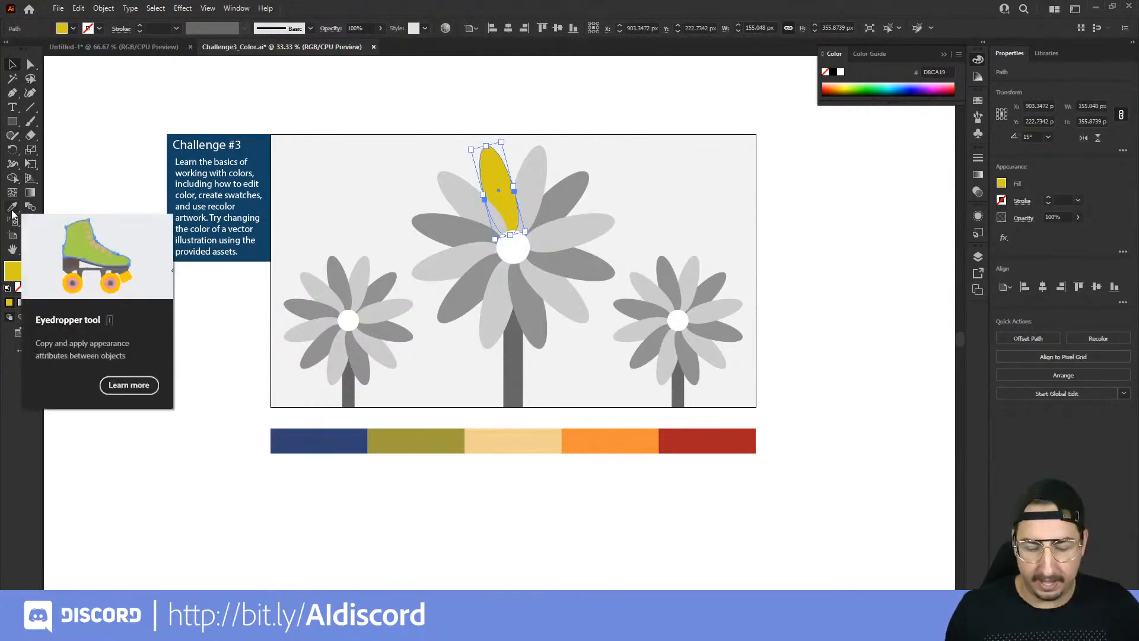
{"action": "key", "text": "i"}
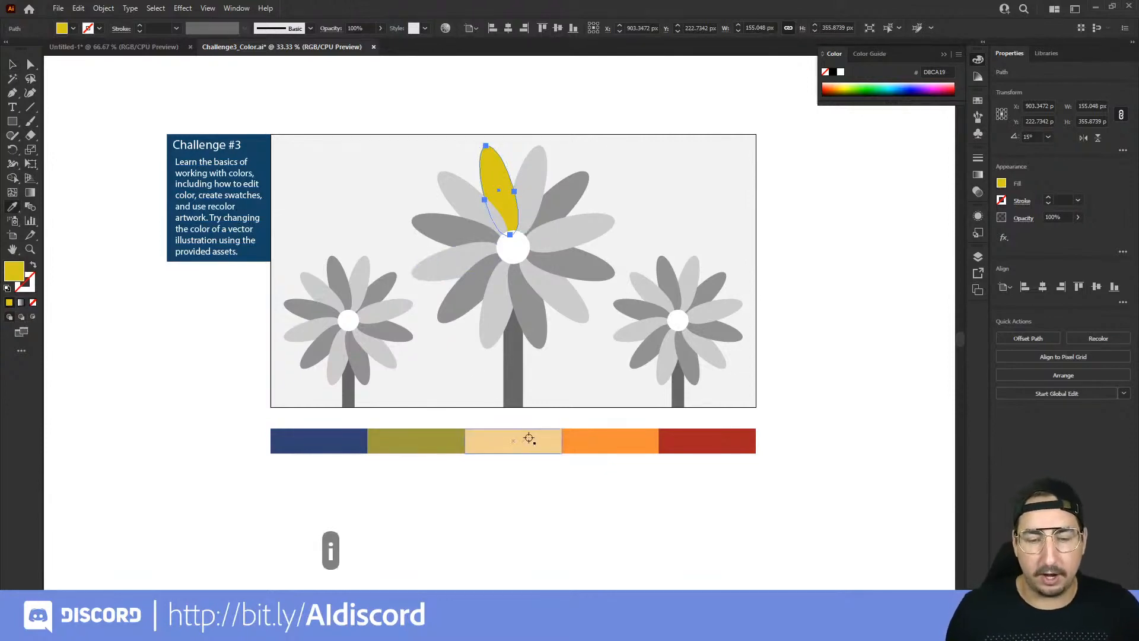
{"action": "left_click", "coordinate": [593, 439]}
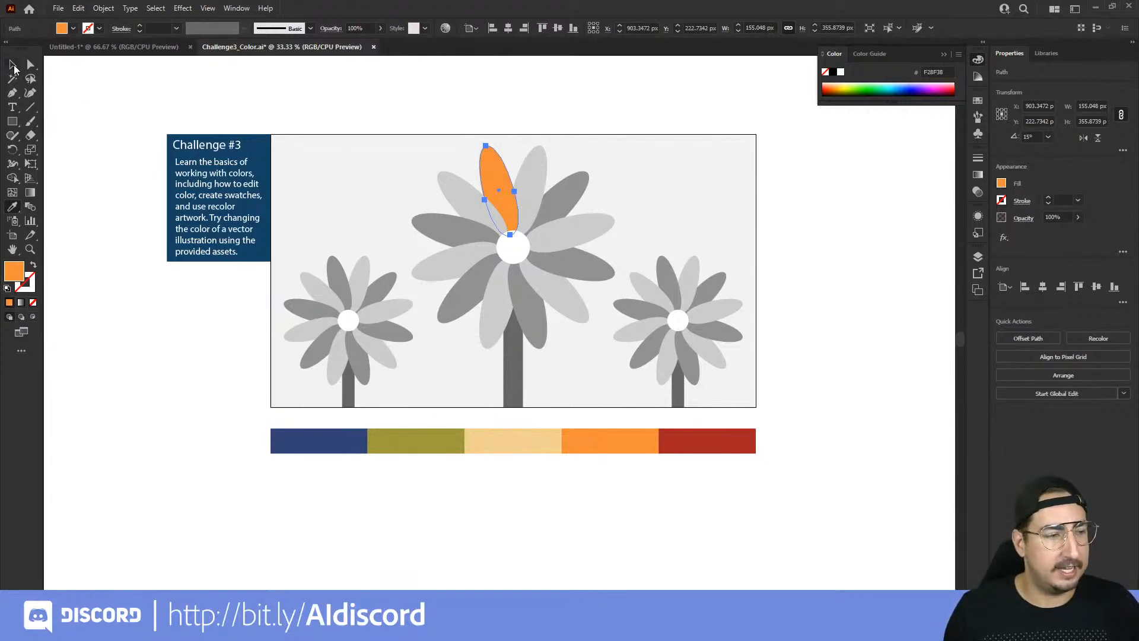
Step: Add the centre flower's remaining dark grey petals to the selection and fill them with the palette's orange using the Eyedropper
{"action": "left_click", "coordinate": [14, 65]}
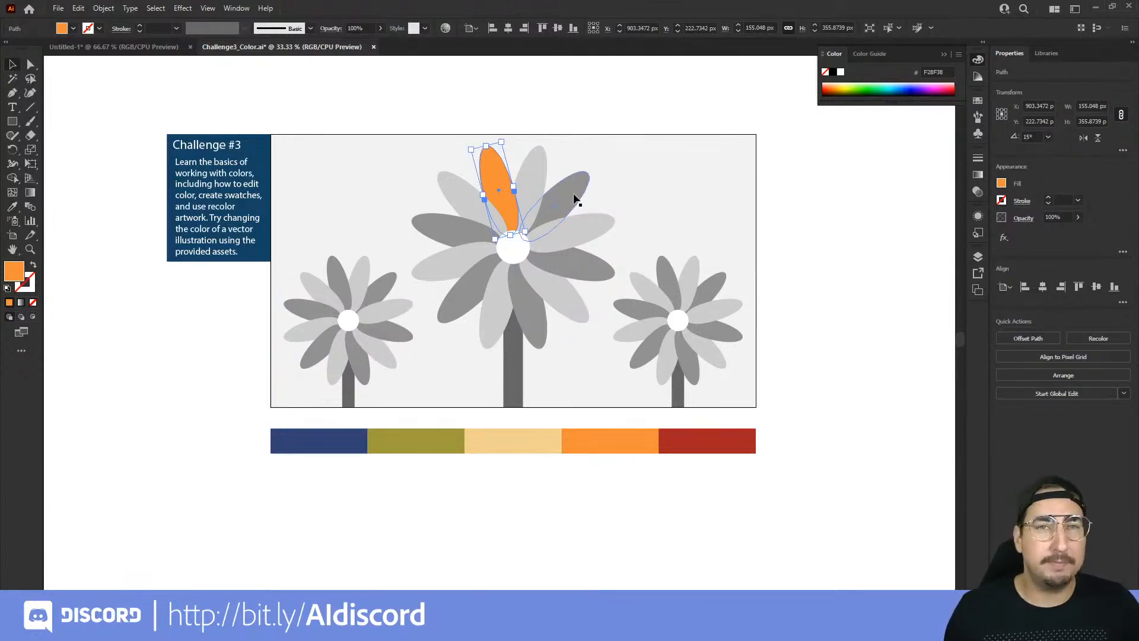
{"action": "left_click", "coordinate": [574, 198], "text": "shift"}
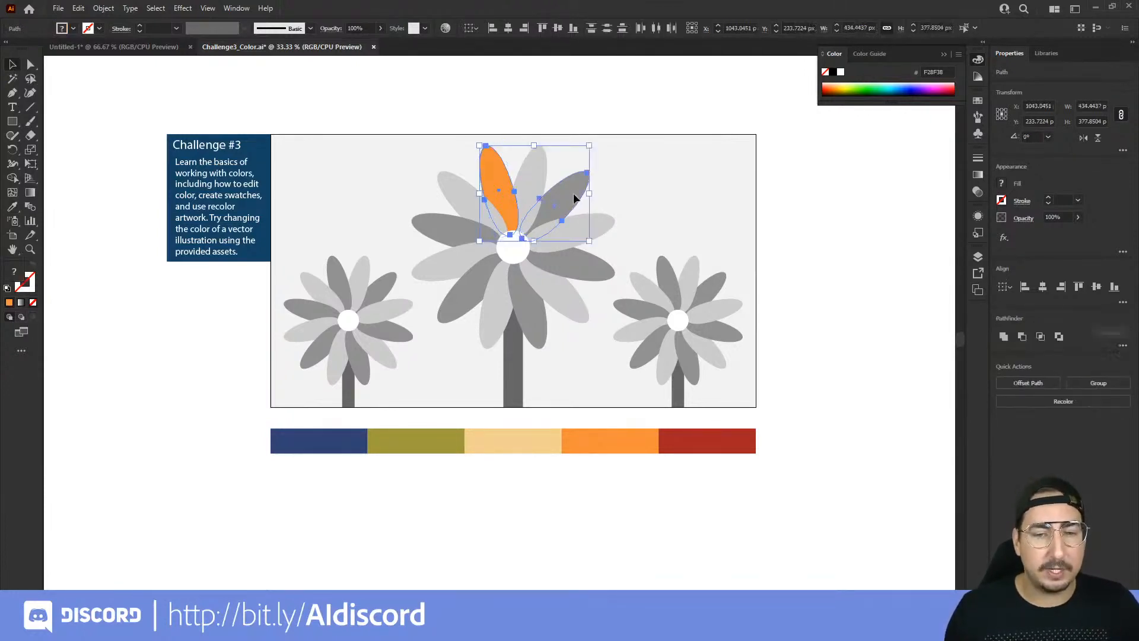
{"action": "left_click", "coordinate": [592, 268], "text": "shift"}
{"action": "left_click", "coordinate": [540, 322], "text": "shift"}
{"action": "left_click", "coordinate": [445, 239], "text": "shift"}
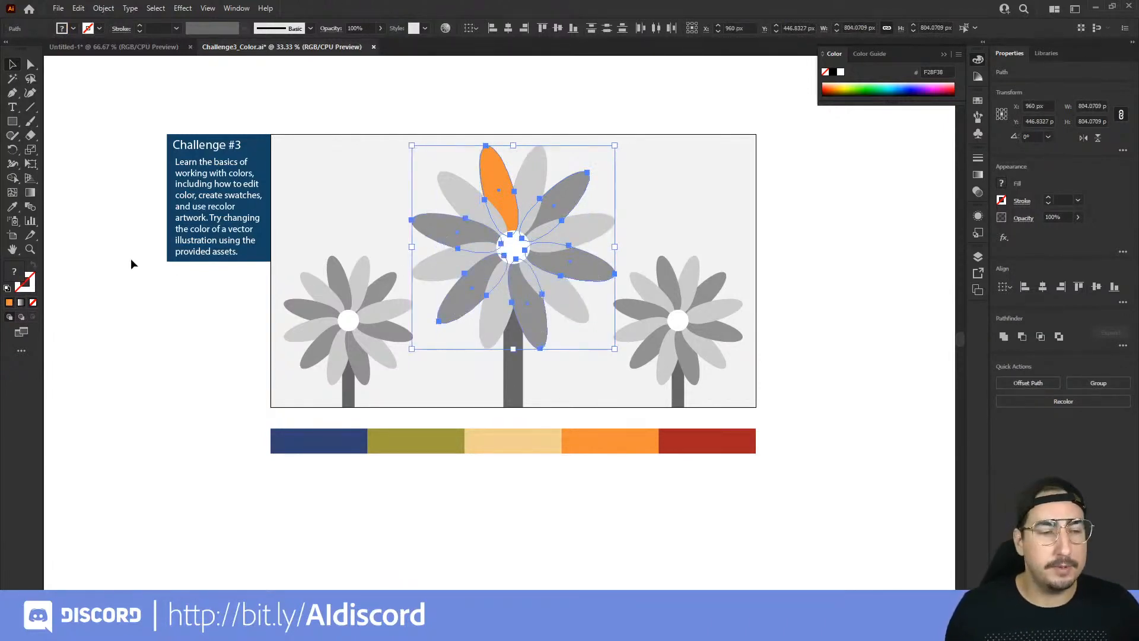
{"action": "left_click", "coordinate": [12, 207]}
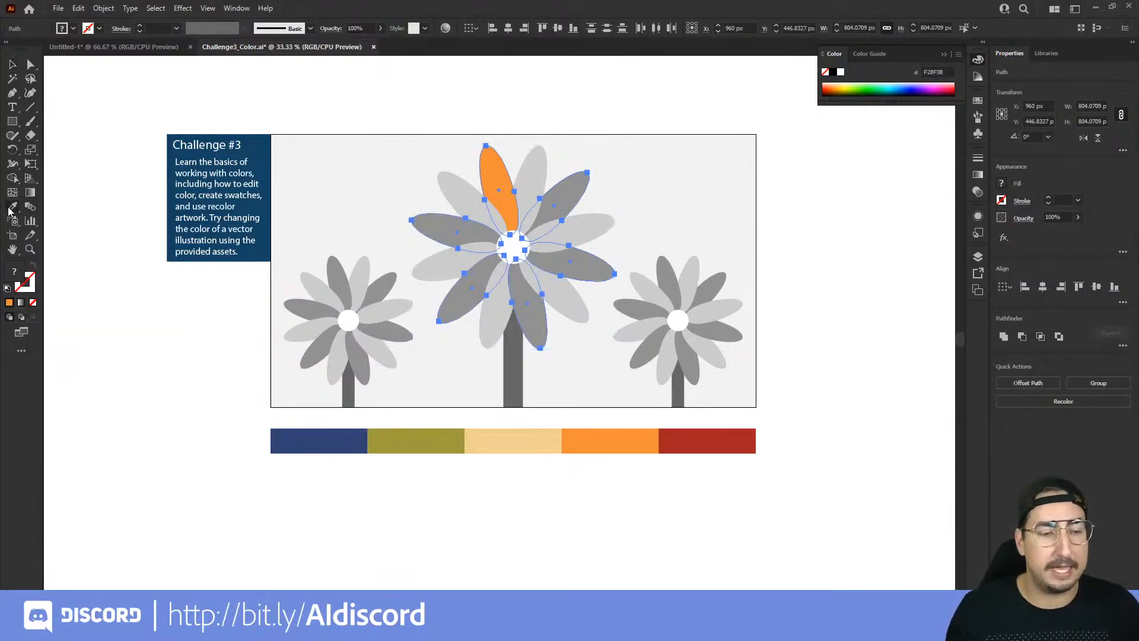
{"action": "left_click", "coordinate": [600, 438]}
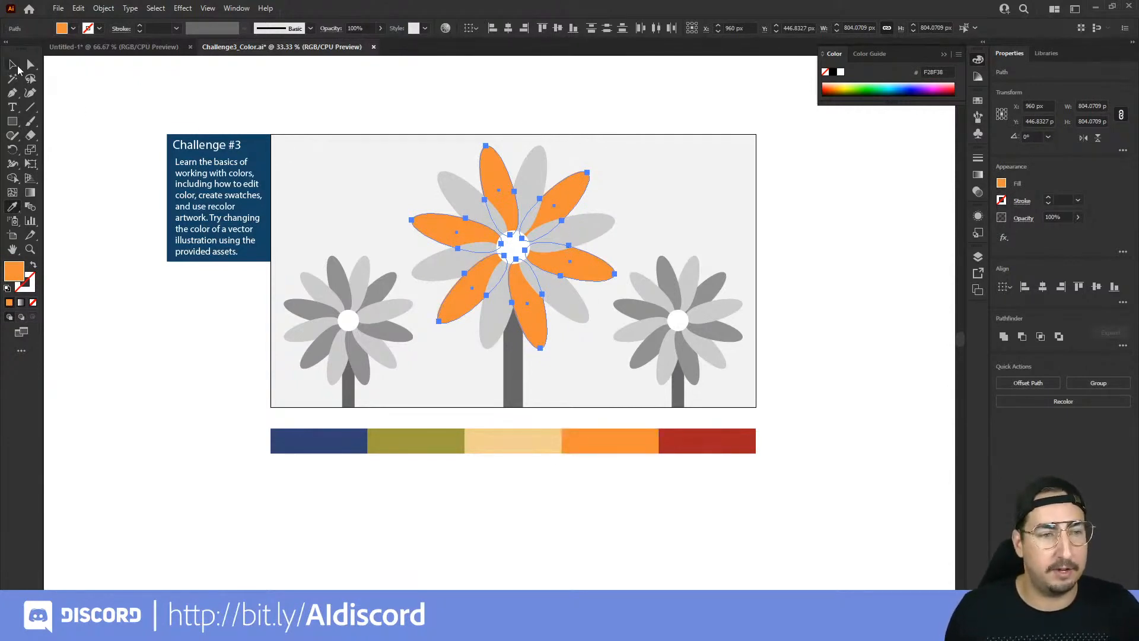
Step: Select all six light grey petals of the centre flower, fill them with the palette's red using the Eyedropper, and deselect
{"action": "key", "text": "v"}
{"action": "left_click", "coordinate": [540, 159]}
{"action": "left_click", "coordinate": [452, 190], "text": "shift"}
{"action": "left_click", "coordinate": [449, 269], "text": "shift"}
{"action": "left_click", "coordinate": [495, 323], "text": "shift"}
{"action": "left_click", "coordinate": [565, 298], "text": "shift"}
{"action": "left_click", "coordinate": [585, 219], "text": "shift"}
{"action": "key", "text": "i"}
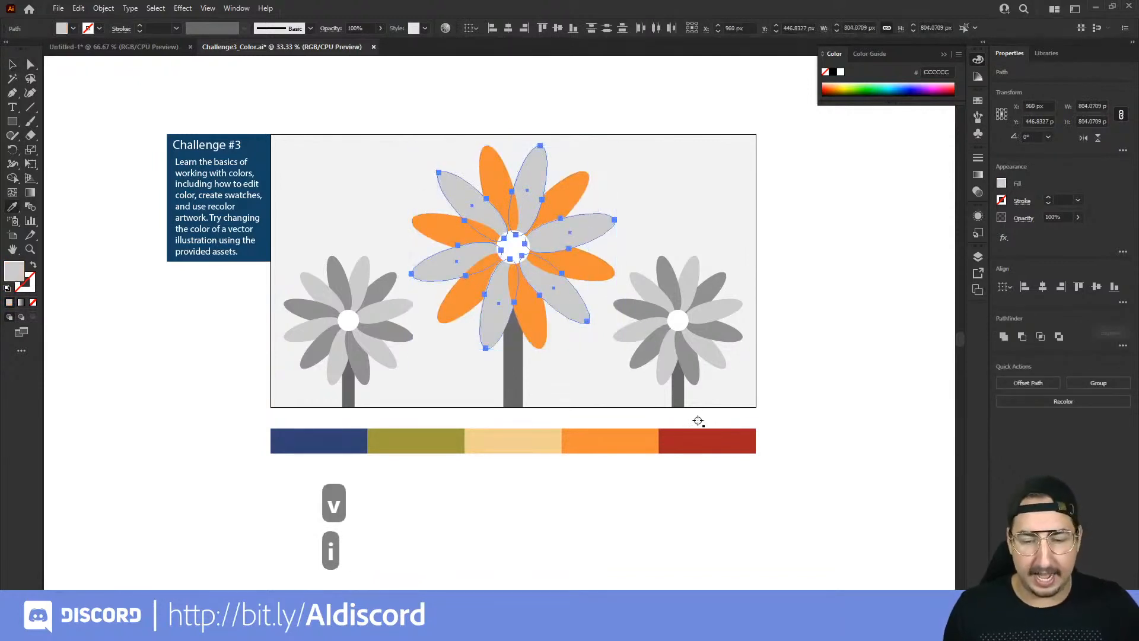
{"action": "left_click", "coordinate": [703, 440]}
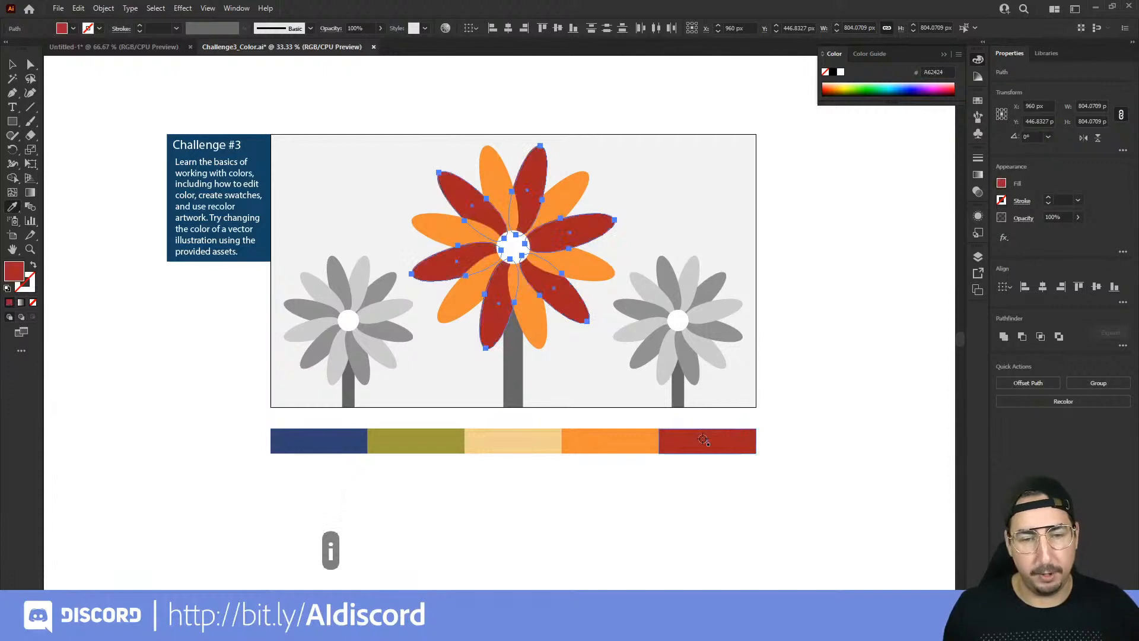
{"action": "key", "text": "v"}
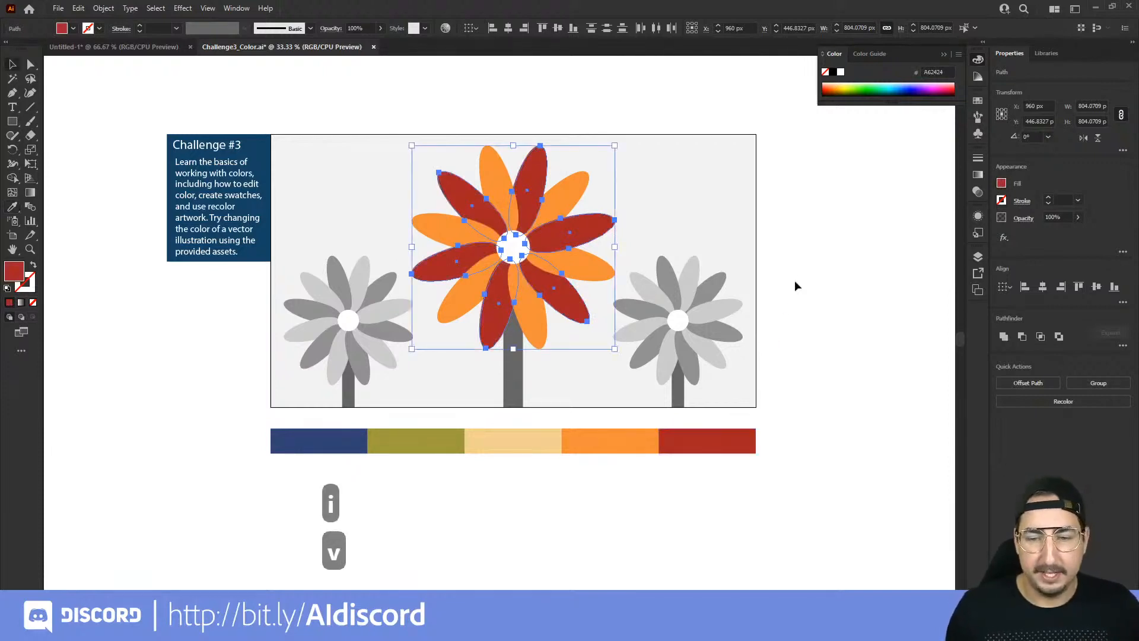
{"action": "left_click", "coordinate": [795, 286]}
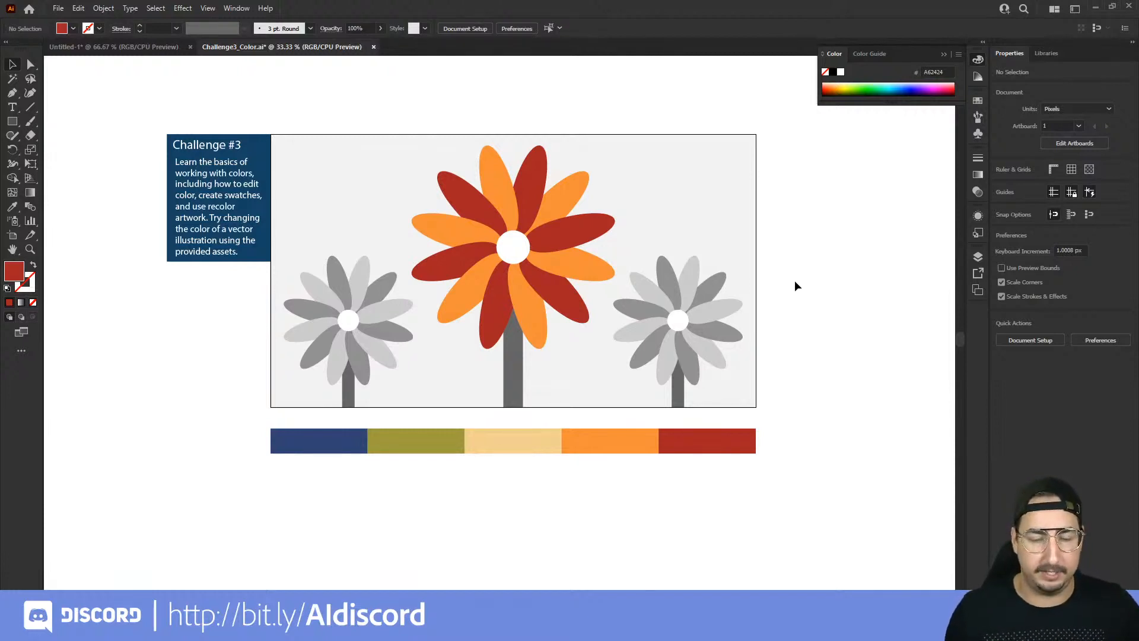
Step: Fill the white circle in the middle of the large flower with the palette's cream colour using the Eyedropper
{"action": "left_click", "coordinate": [508, 254]}
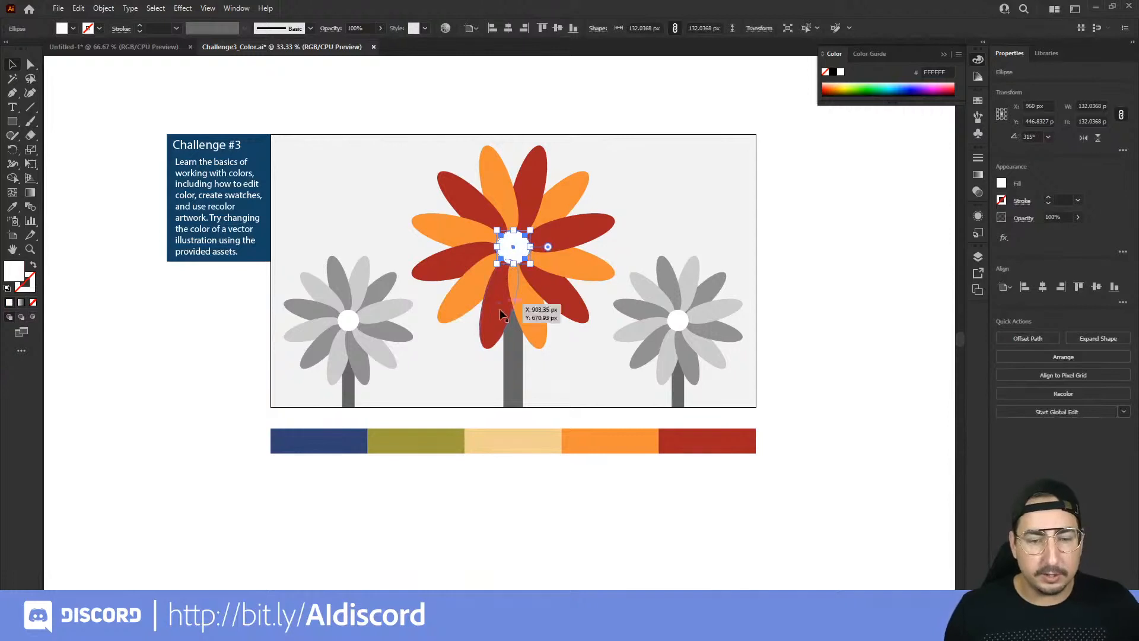
{"action": "key", "text": "i"}
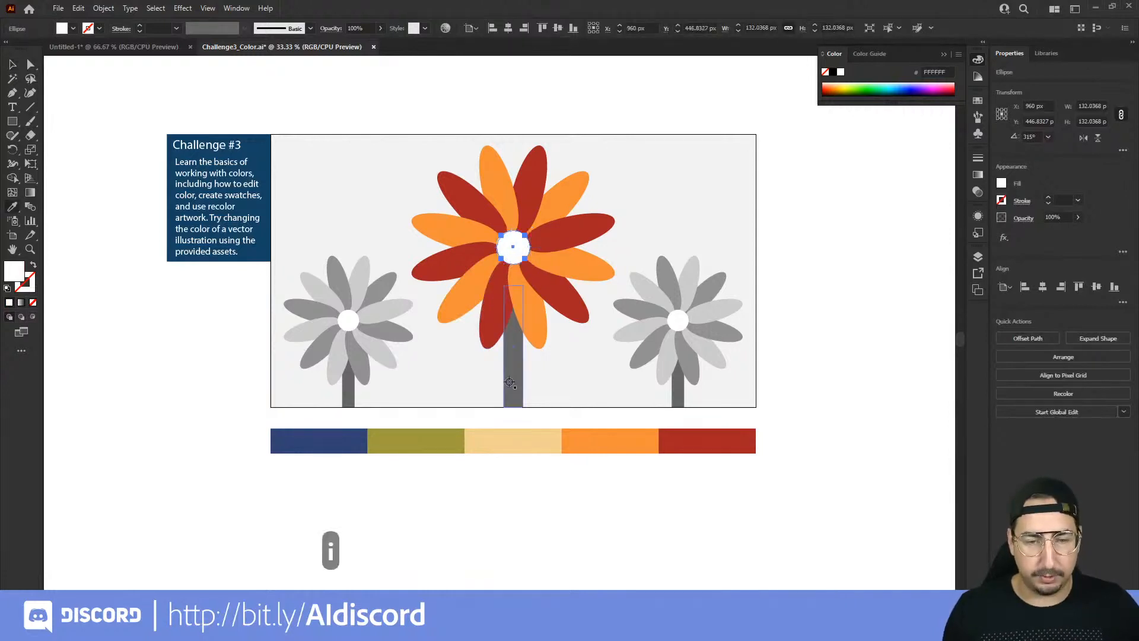
{"action": "left_click", "coordinate": [512, 441]}
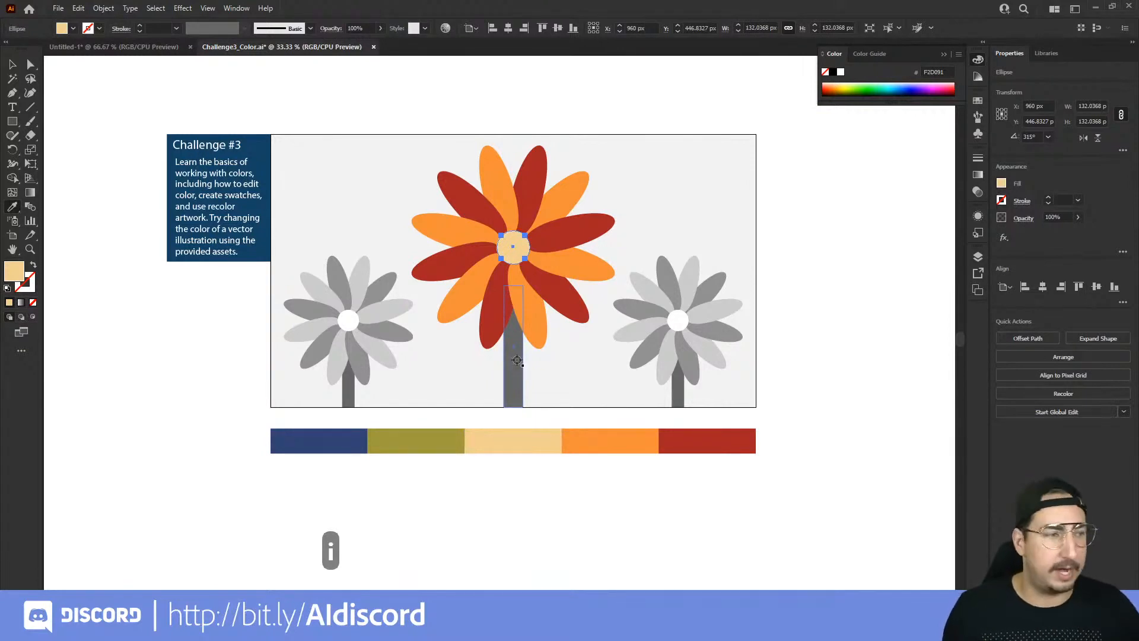
Step: Give the large flower's centre circle a white (FFFFFF) stroke with a weight of 10 pt
{"action": "left_click", "coordinate": [33, 287]}
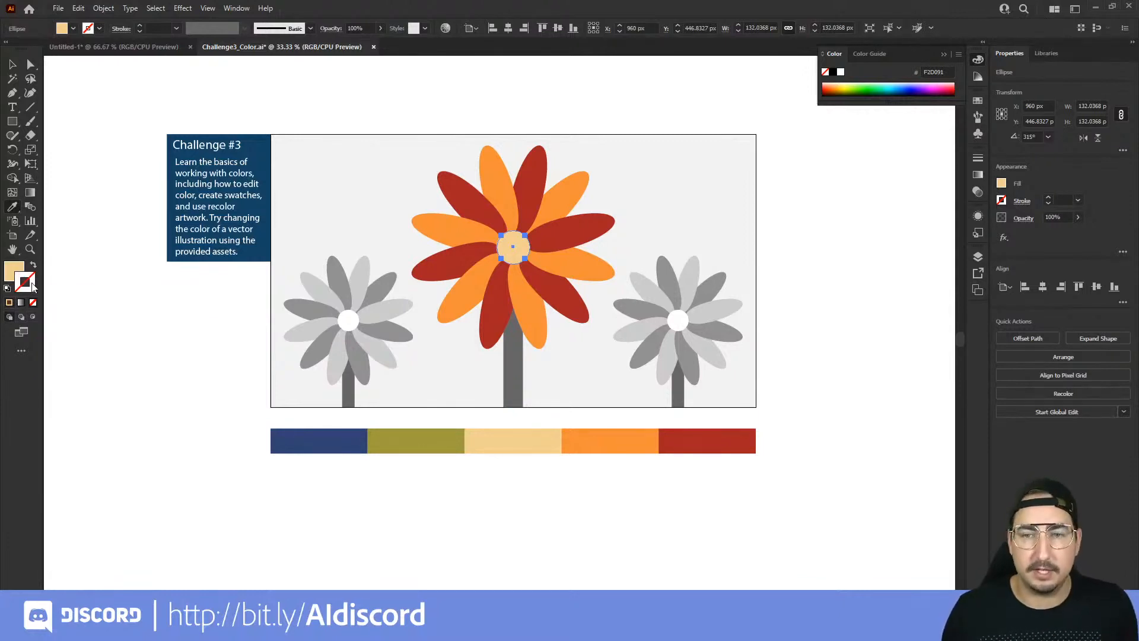
{"action": "double_click", "coordinate": [32, 286]}
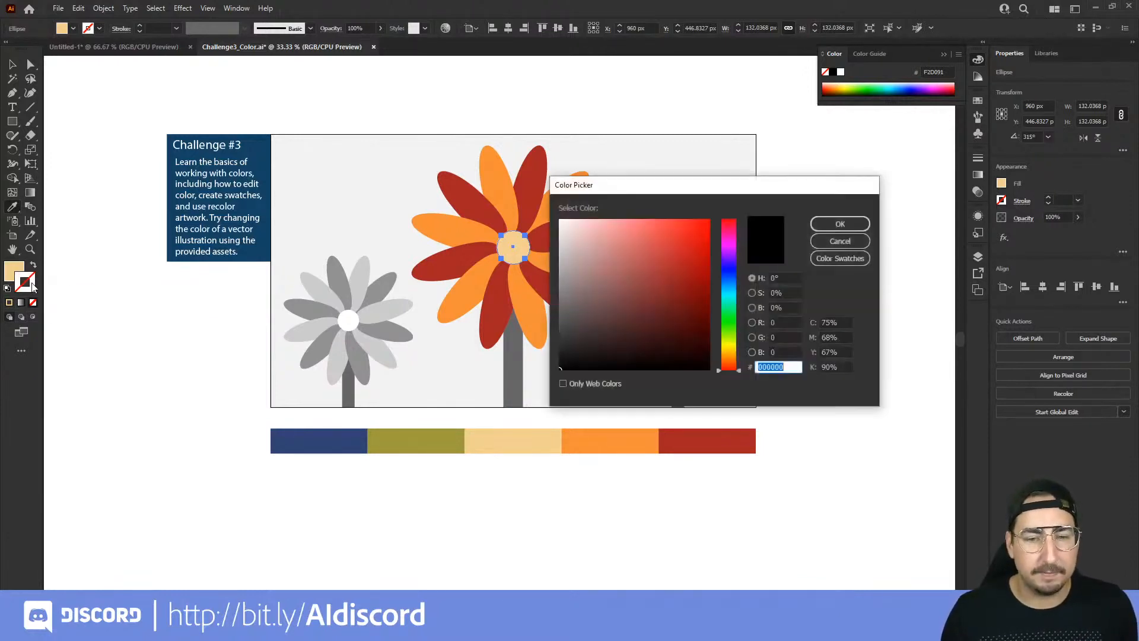
{"action": "type", "text": "FFFFFF"}
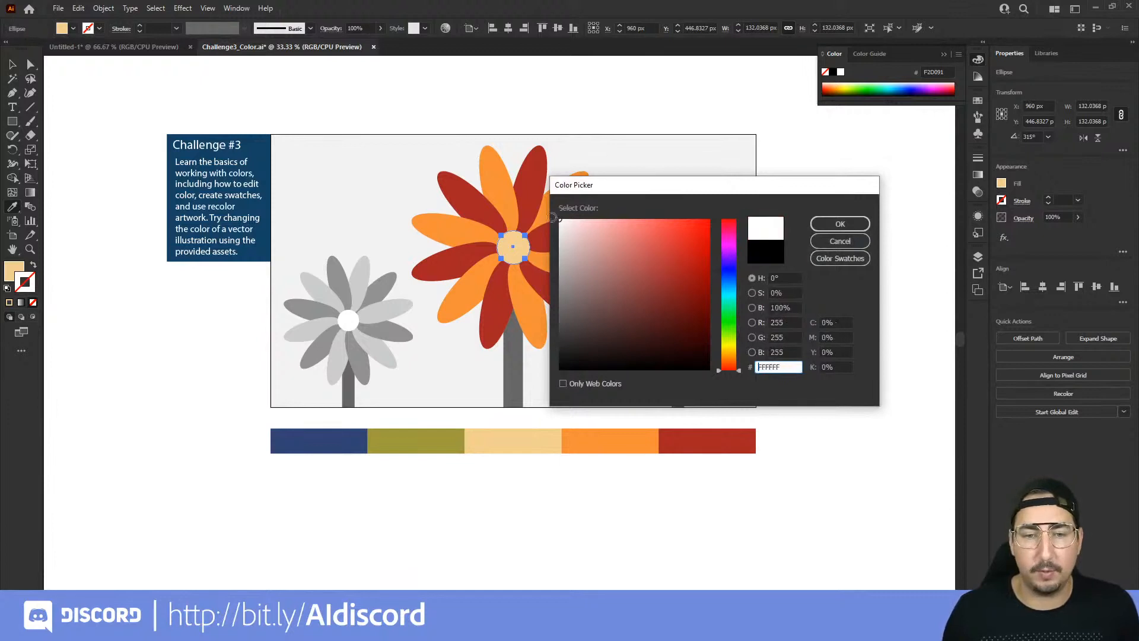
{"action": "left_click", "coordinate": [829, 224]}
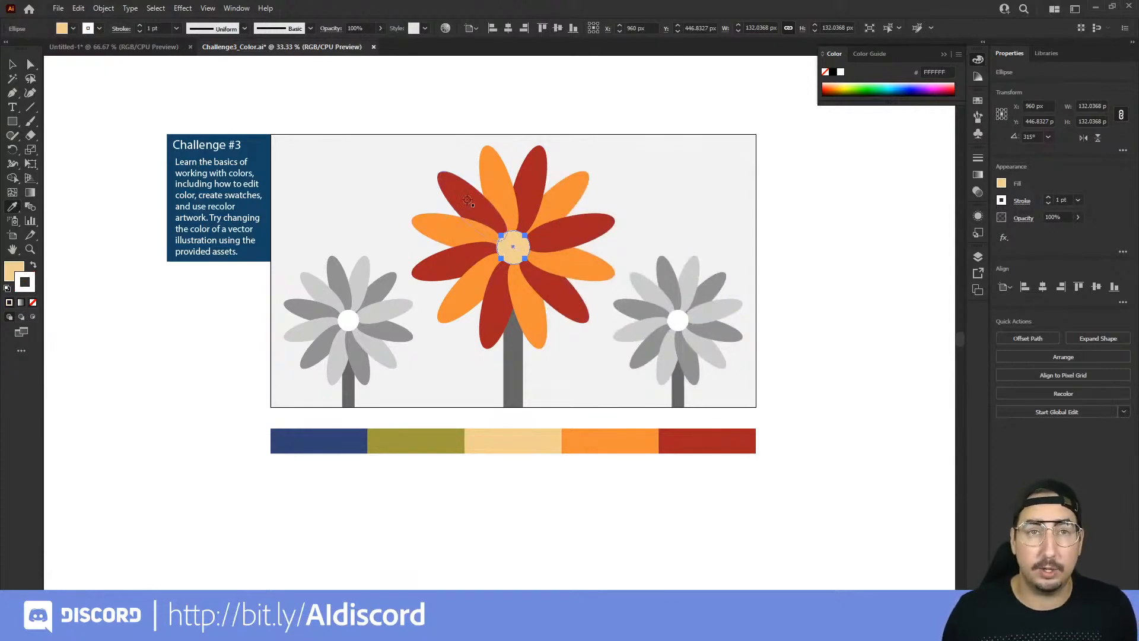
{"action": "left_click", "coordinate": [175, 30]}
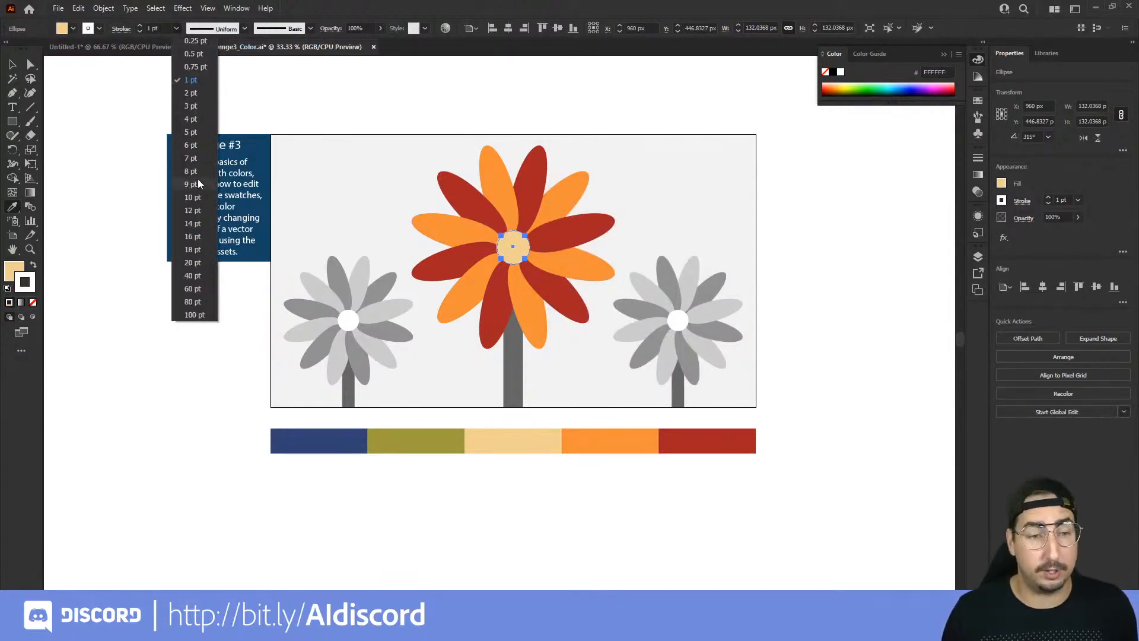
{"action": "left_click", "coordinate": [191, 197]}
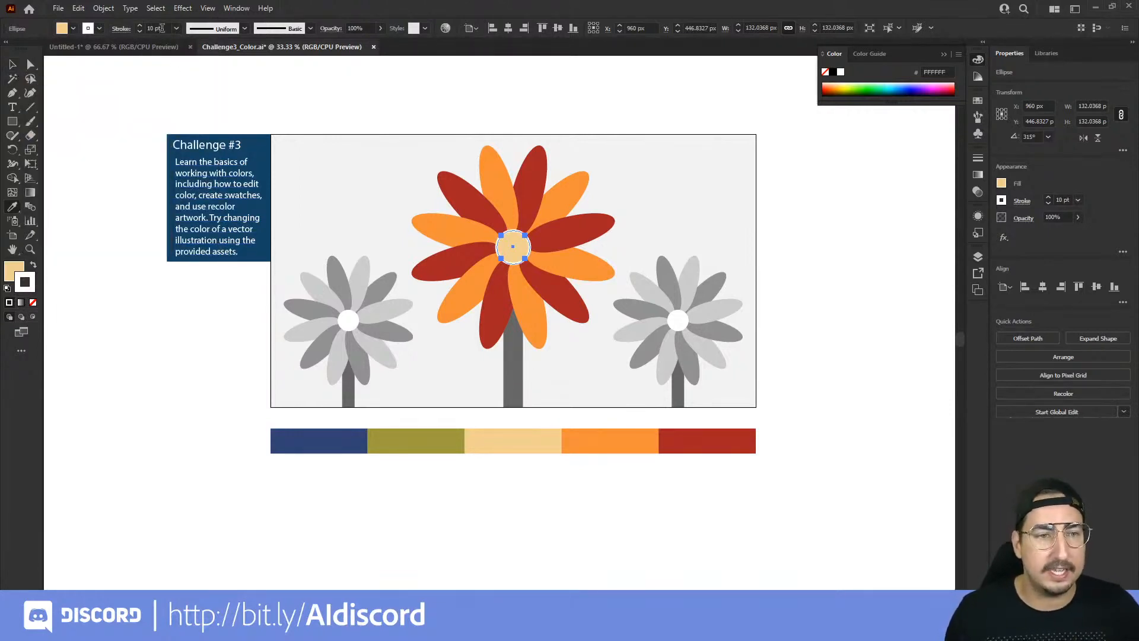
Step: Set the stroke weight of the large flower's centre circle to 18 pt
{"action": "key", "text": "Up"}
{"action": "key", "text": "Up"}
{"action": "key", "text": "Up"}
{"action": "key", "text": "Up"}
{"action": "key", "text": "Up"}
{"action": "key", "text": "Up"}
{"action": "key", "text": "Up"}
{"action": "key", "text": "Up"}
{"action": "key", "text": "Up"}
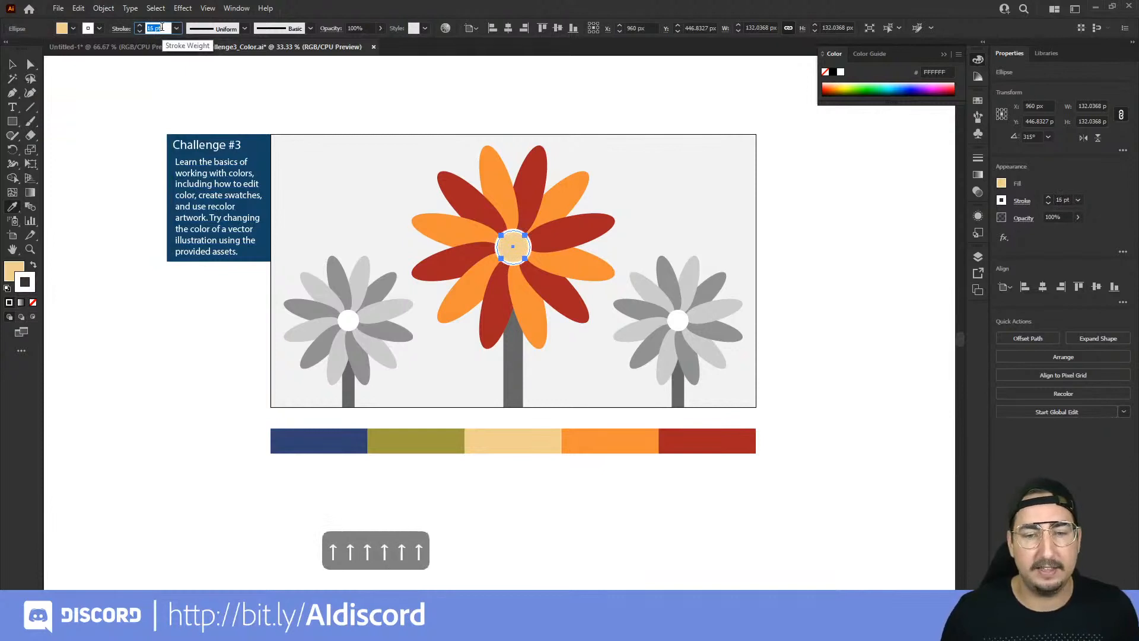
{"action": "key", "text": "Up"}
{"action": "key", "text": "Down"}
{"action": "key", "text": "Down"}
{"action": "key", "text": "Down"}
{"action": "key", "text": "Down"}
{"action": "key", "text": "Down"}
{"action": "key", "text": "Down"}
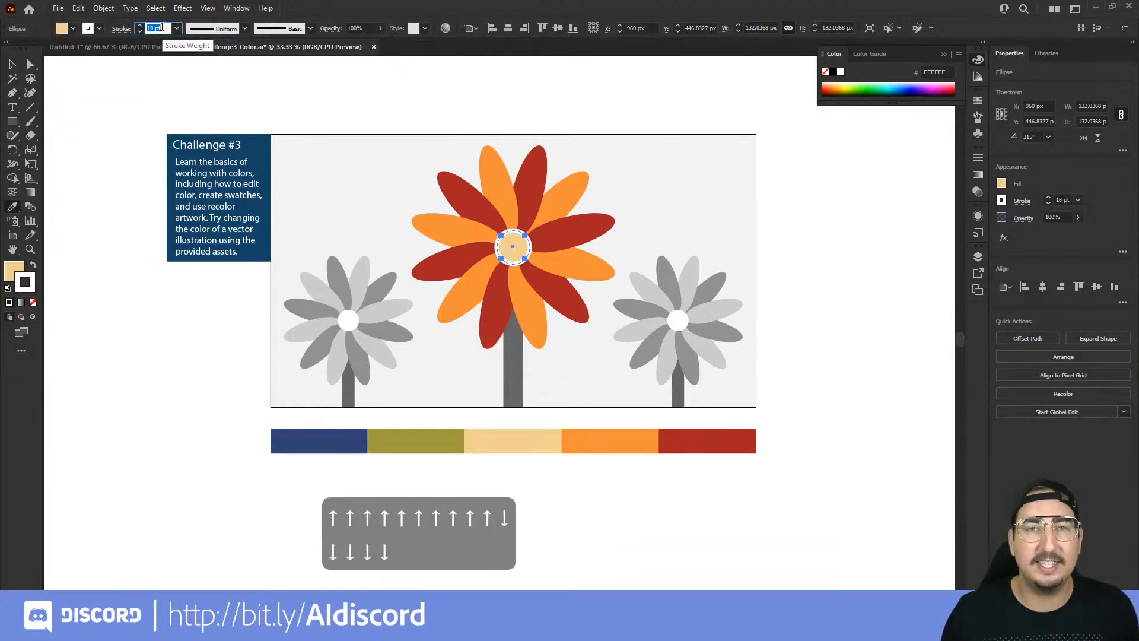
{"action": "left_click", "coordinate": [176, 28]}
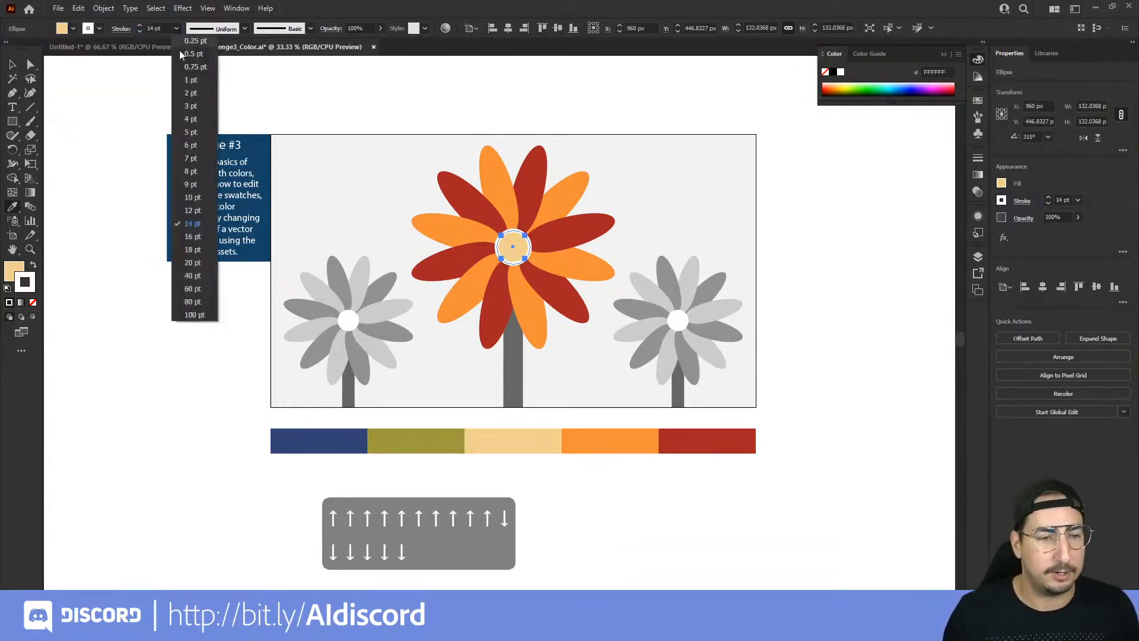
{"action": "left_click", "coordinate": [192, 249]}
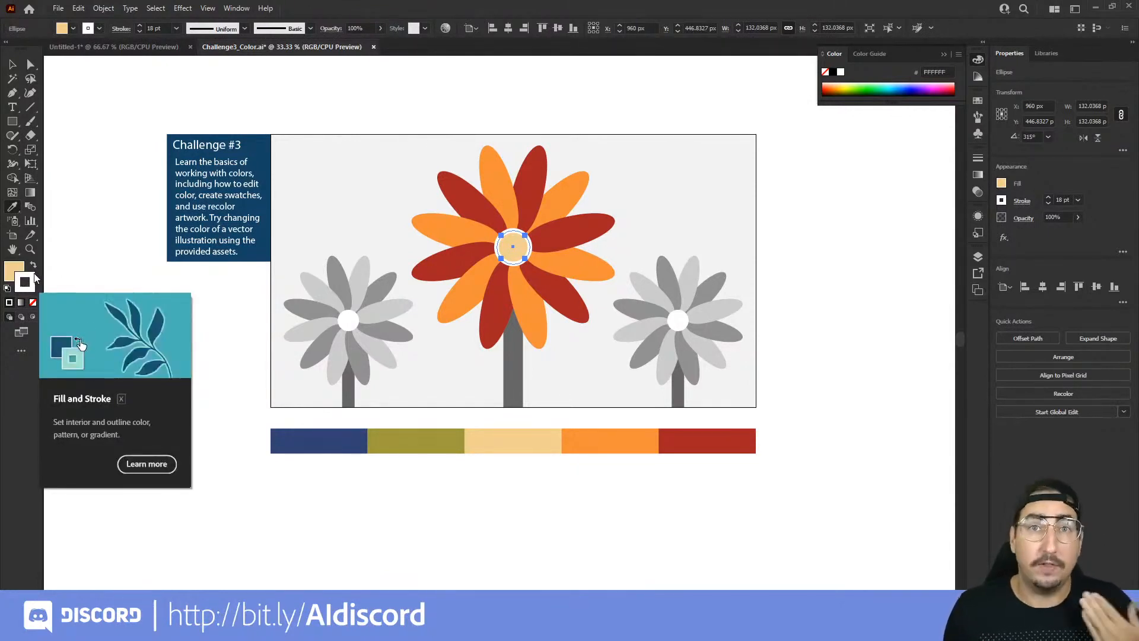
{"action": "left_click", "coordinate": [12, 207]}
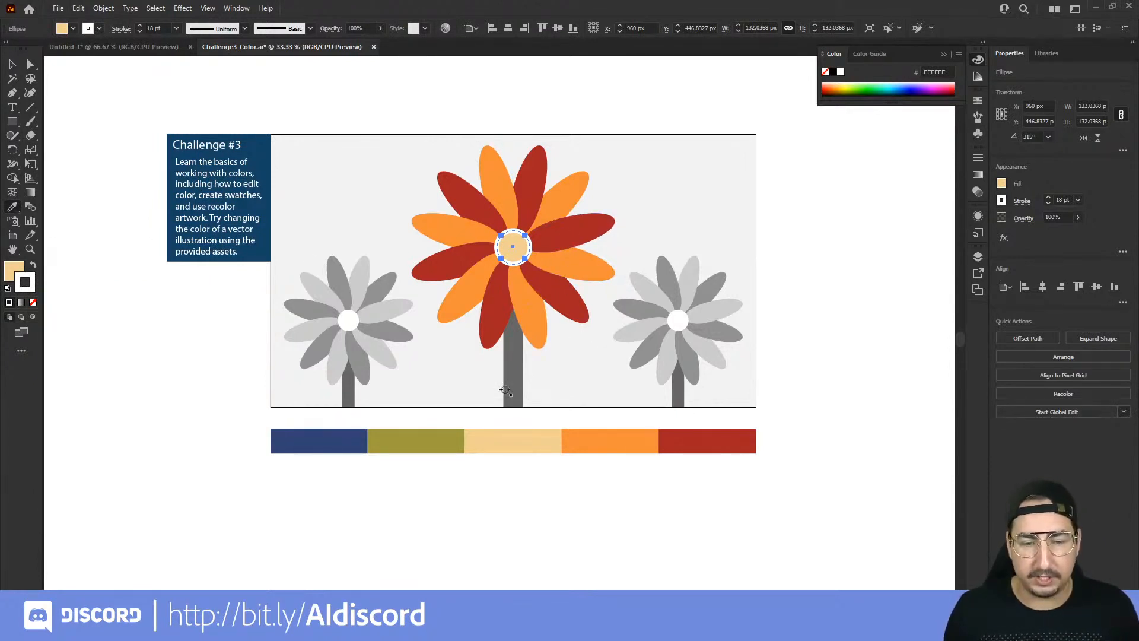
{"action": "left_click", "coordinate": [424, 442]}
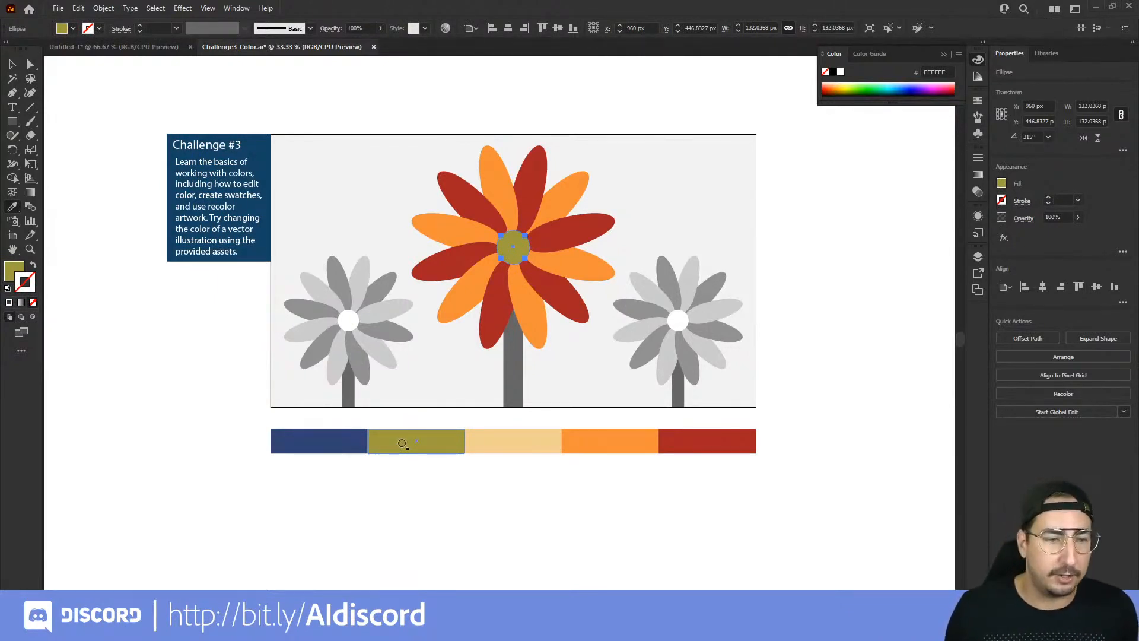
{"action": "key", "text": "ctrl+z"}
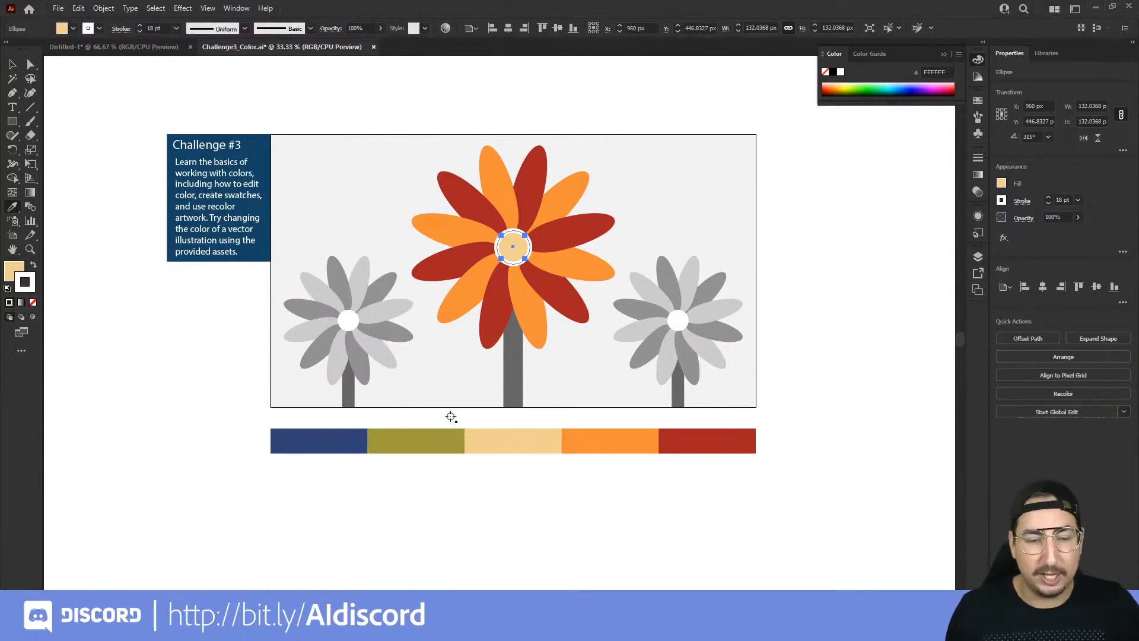
Step: Sample only the palette's olive onto the centre circle's stroke and only the palette's dark blue onto its fill using the Eyedropper
{"action": "left_click", "coordinate": [447, 435], "text": "shift"}
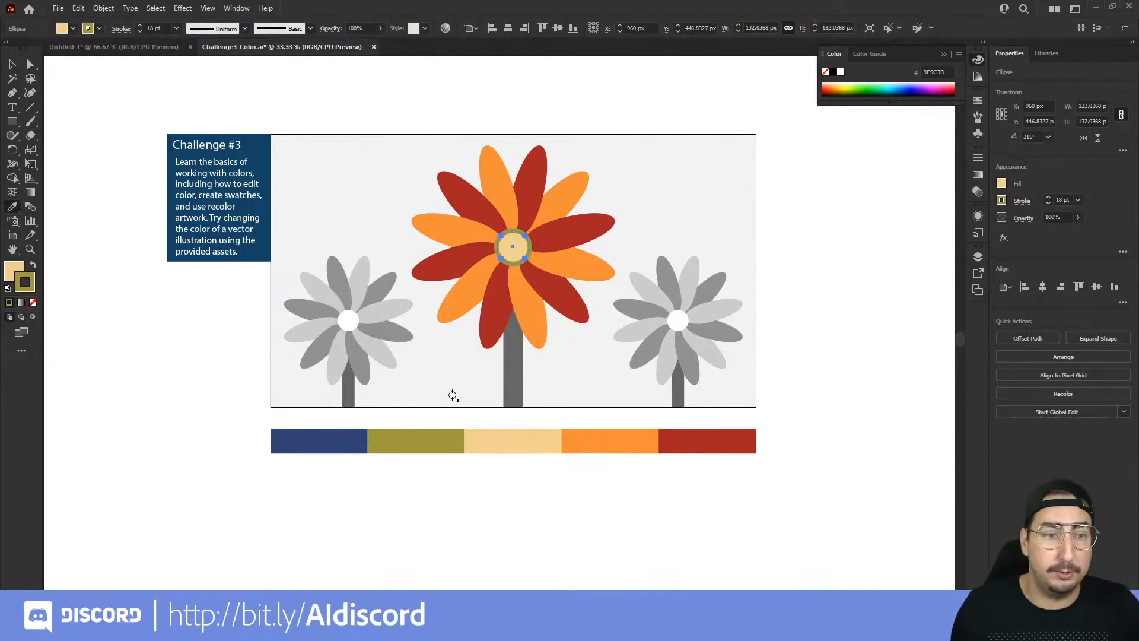
{"action": "key", "text": "x"}
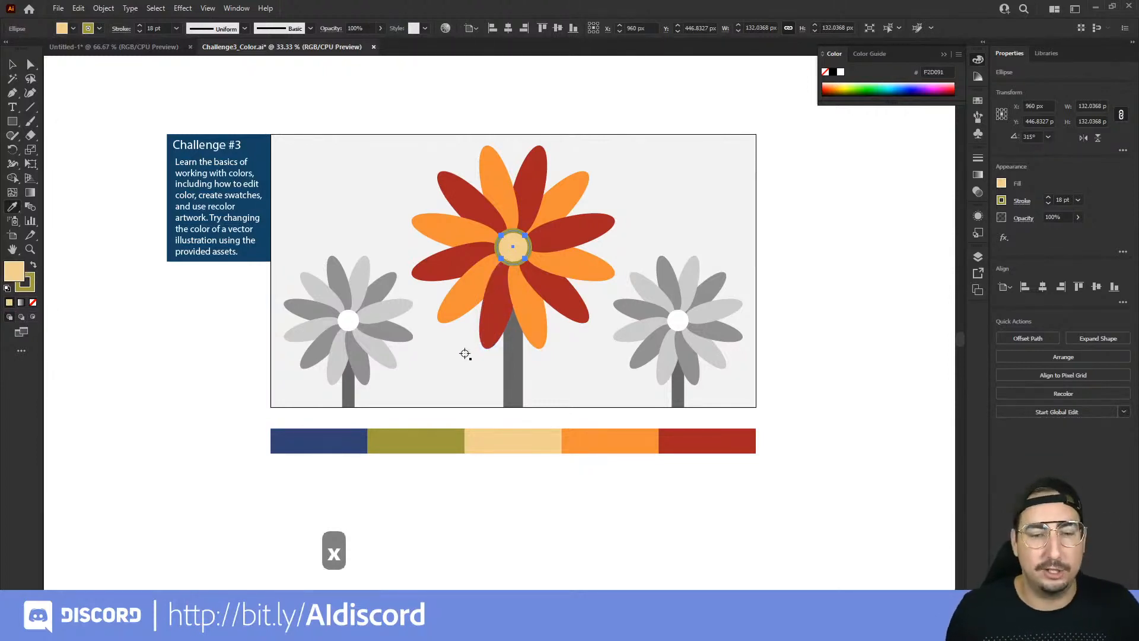
{"action": "left_click", "coordinate": [347, 440]}
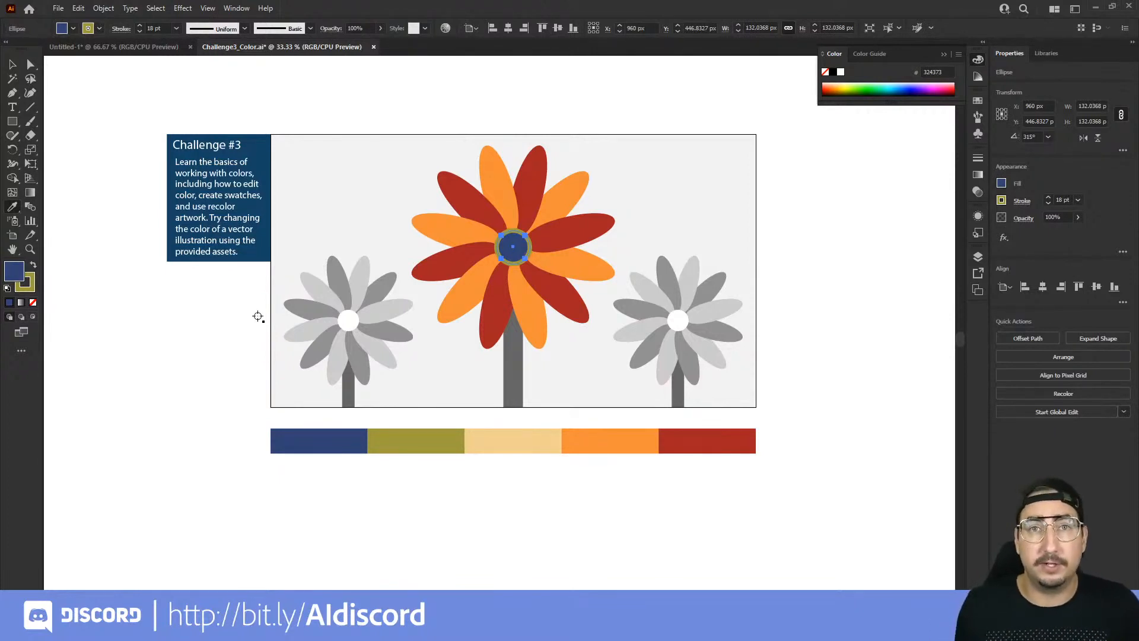
Step: Swap the centre circle's fill and stroke colours to give an olive fill with a dark blue stroke, and deselect it
{"action": "key", "text": "x"}
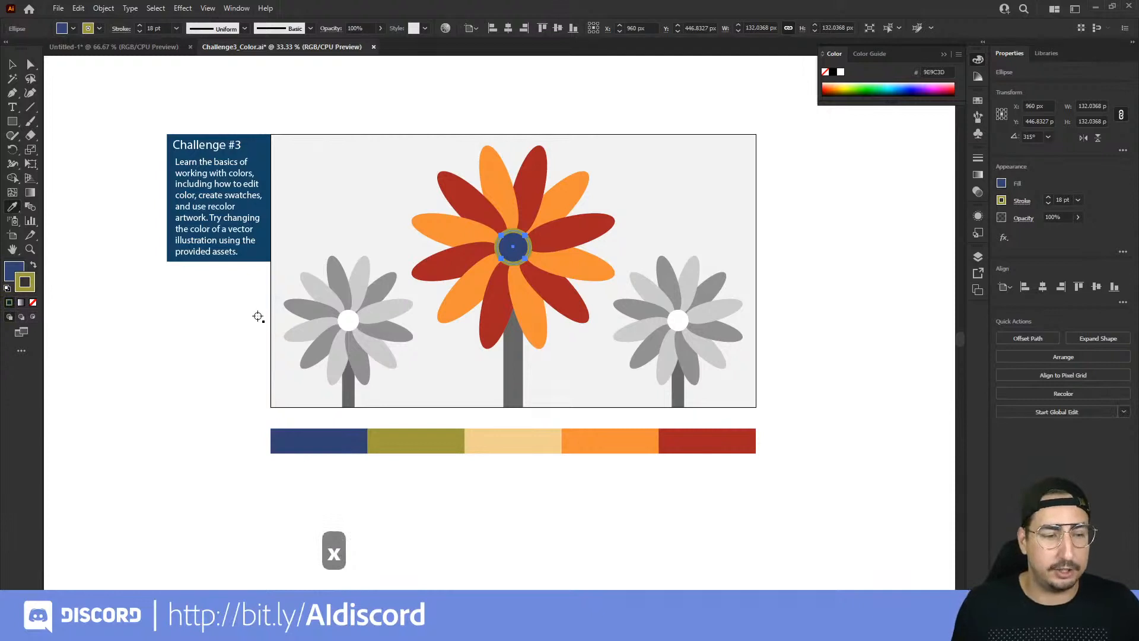
{"action": "key", "text": "x"}
{"action": "key", "text": "x"}
{"action": "key", "text": "x"}
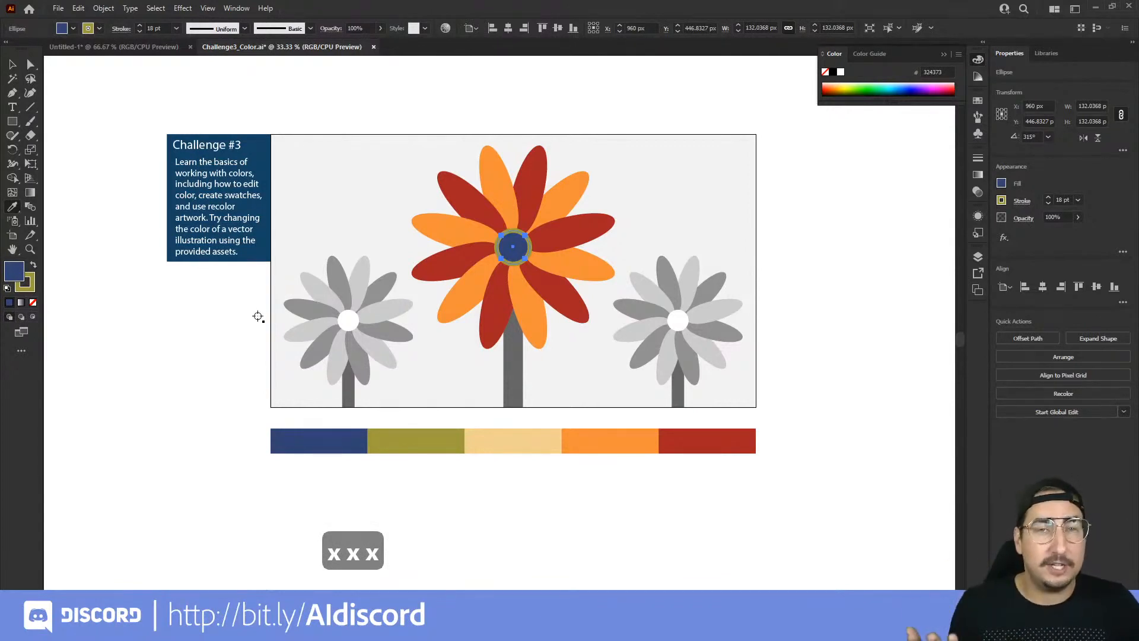
{"action": "key", "text": "x"}
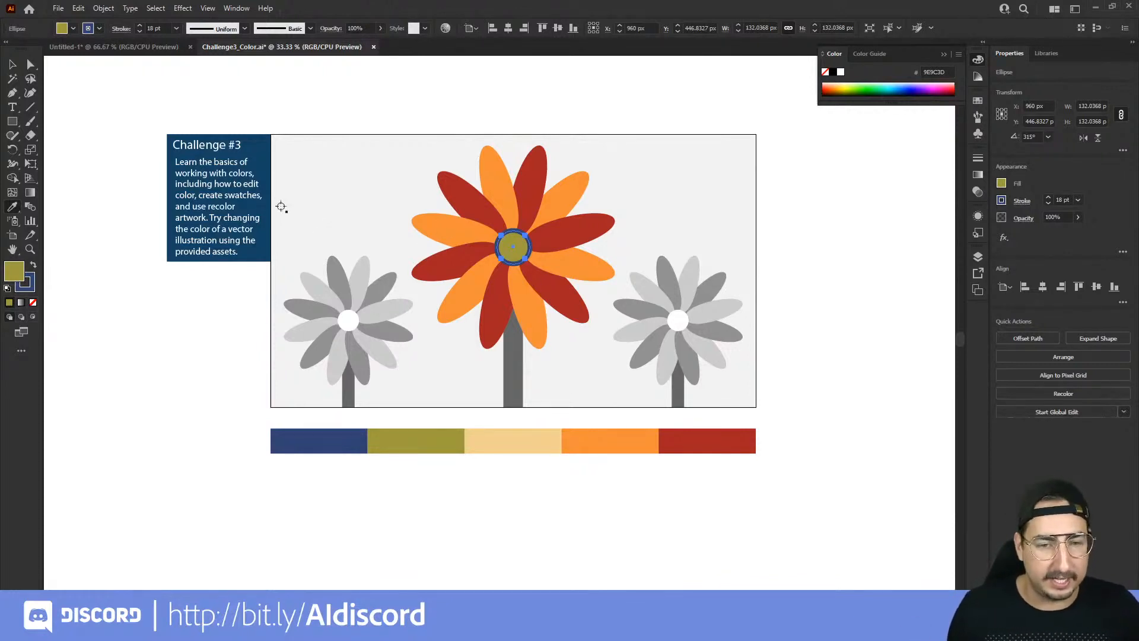
{"action": "left_click", "coordinate": [12, 65]}
{"action": "left_click", "coordinate": [494, 103]}
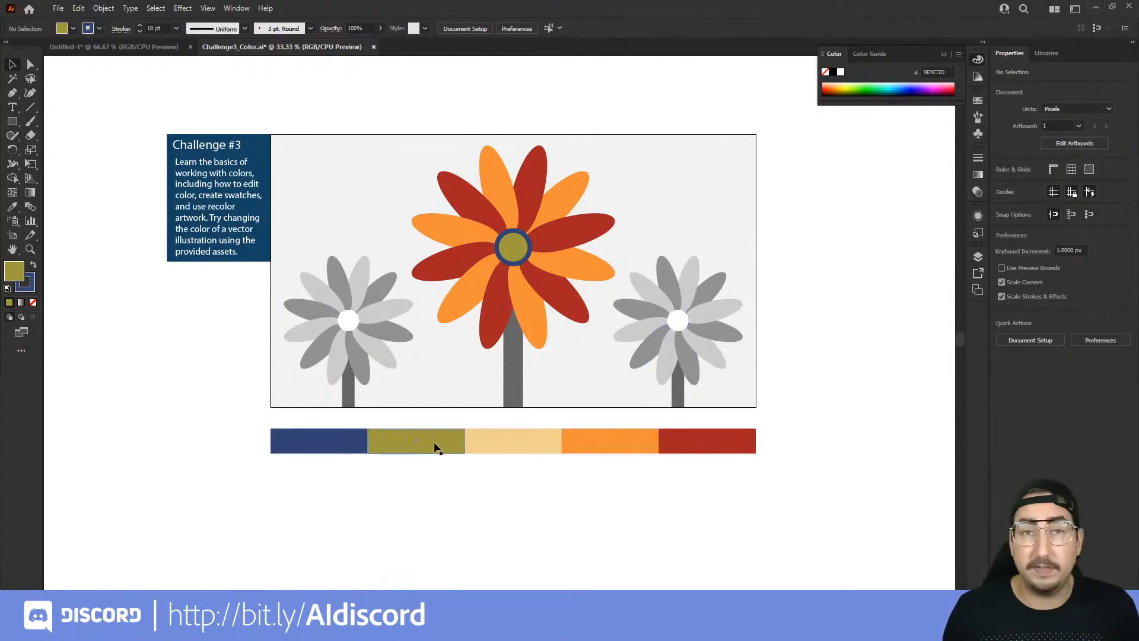
Step: Examine the colour values of the palette's cream rectangle in the Color Picker
{"action": "left_click", "coordinate": [481, 446]}
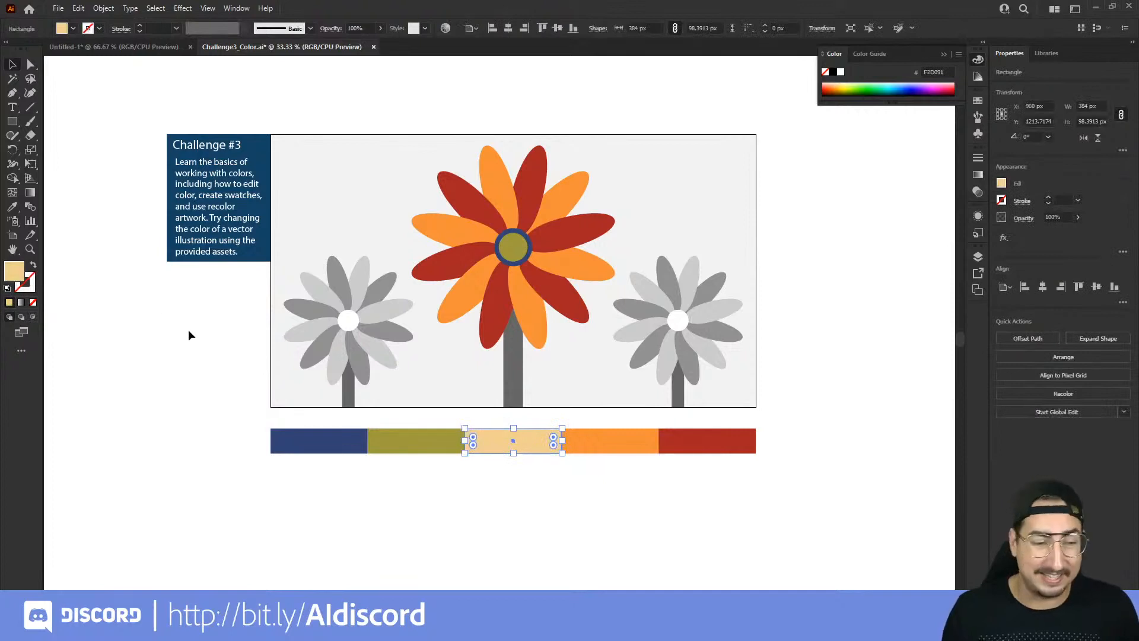
{"action": "double_click", "coordinate": [15, 272]}
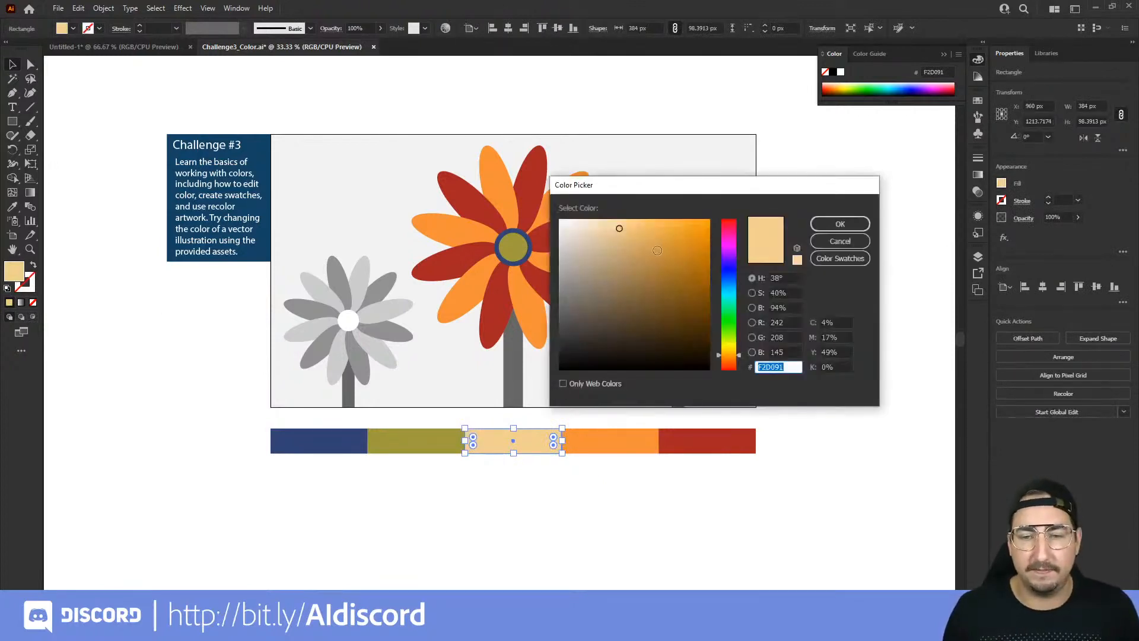
{"action": "left_click", "coordinate": [837, 226]}
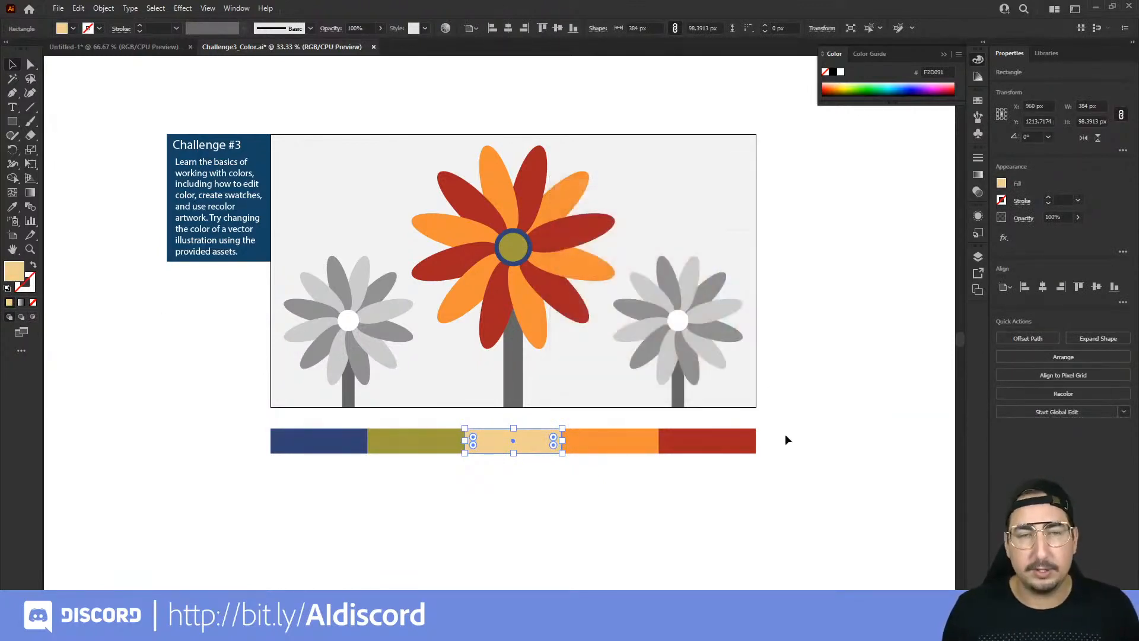
Step: Select all five palette rectangles and save their colours in Swatches as a new color group from selected artwork named Fall Colors
{"action": "key", "text": "v"}
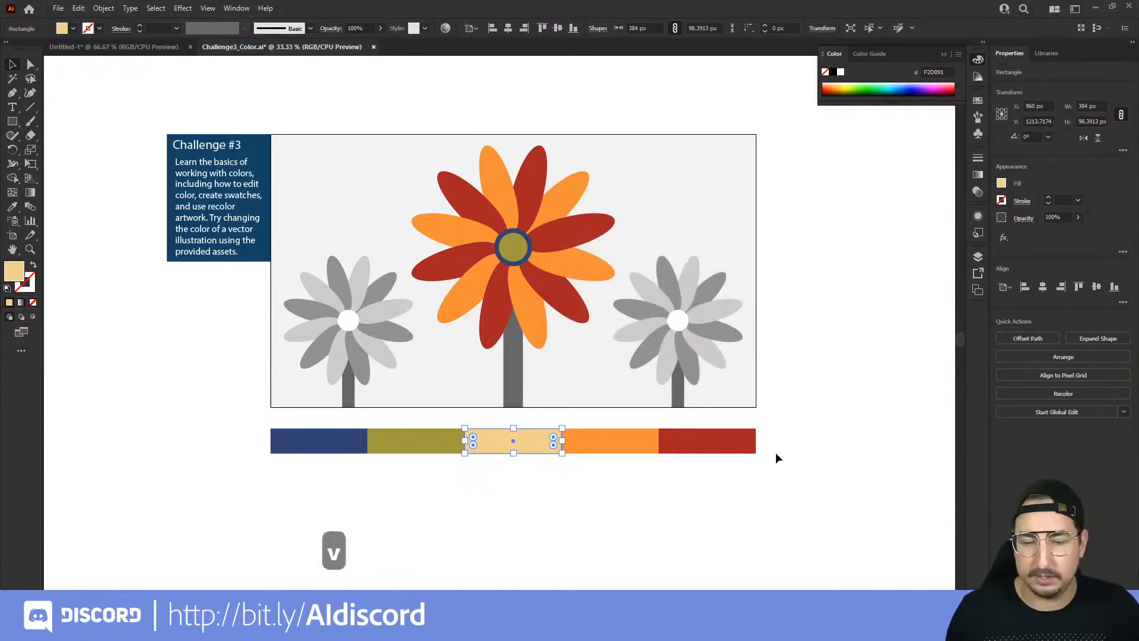
{"action": "left_click_drag", "start_coordinate": [782, 440], "coordinate": [304, 518]}
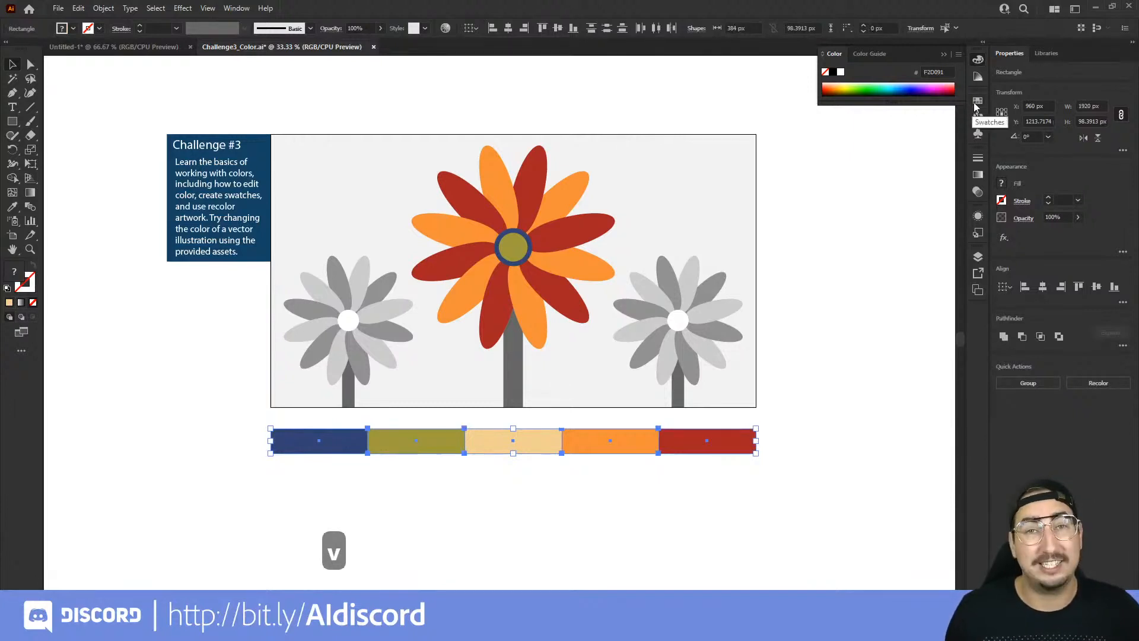
{"action": "left_click", "coordinate": [237, 9]}
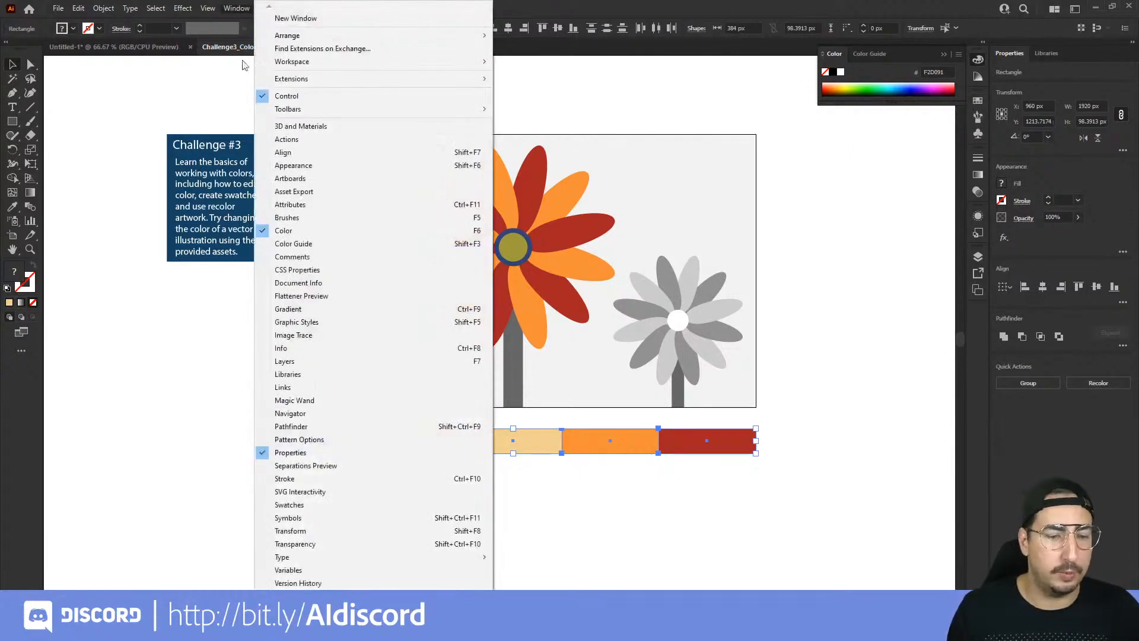
{"action": "left_click", "coordinate": [297, 506]}
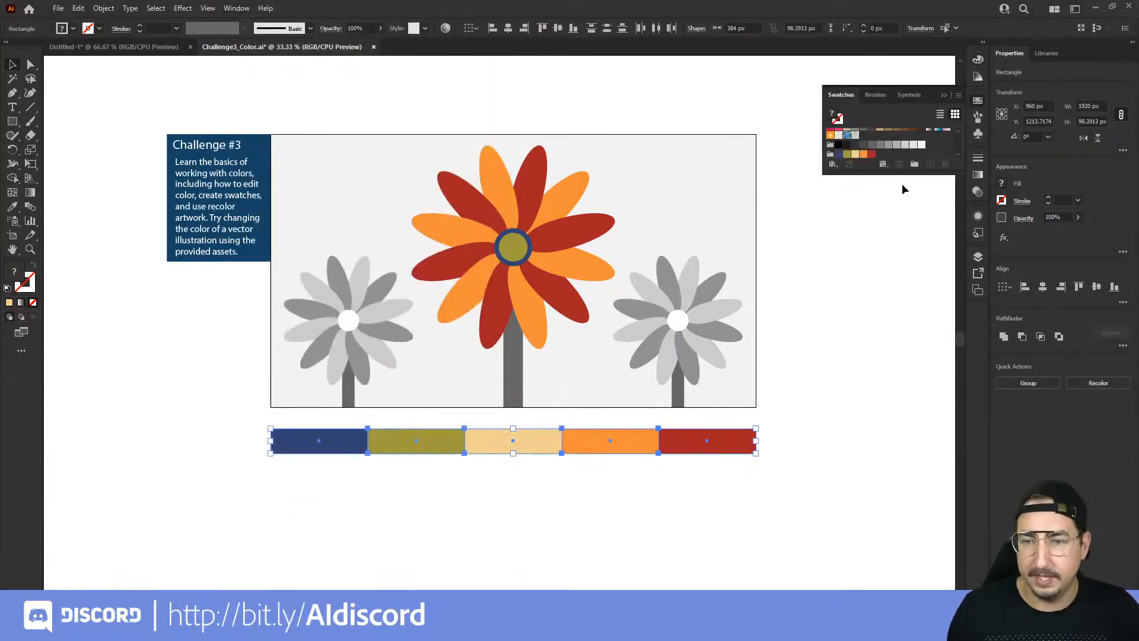
{"action": "left_click_drag", "start_coordinate": [902, 175], "coordinate": [902, 349]}
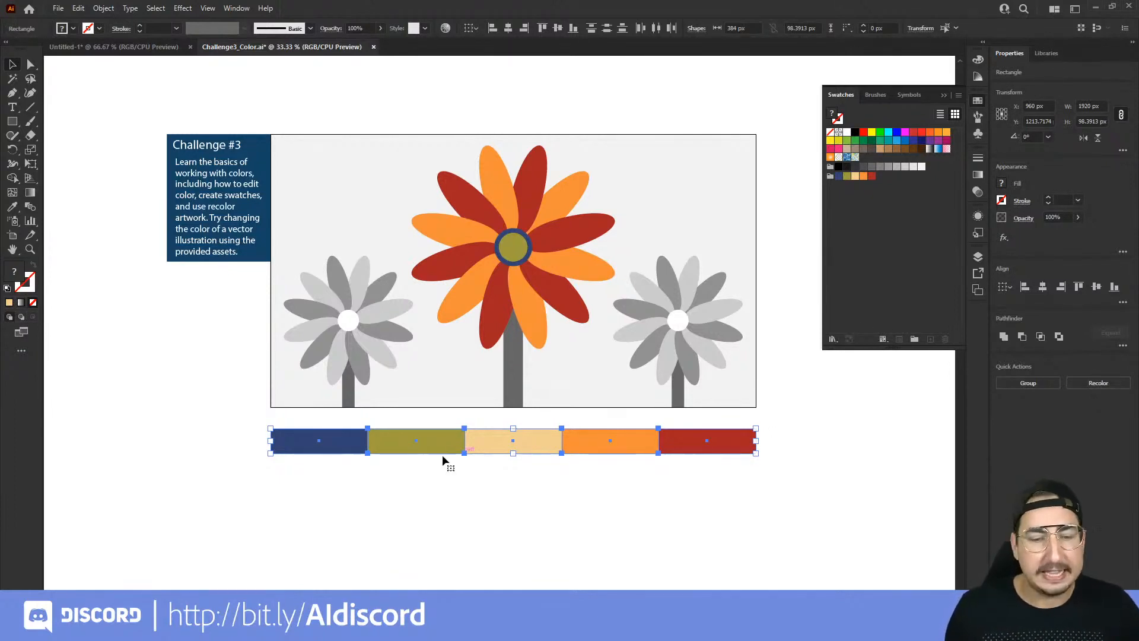
{"action": "left_click", "coordinate": [914, 339]}
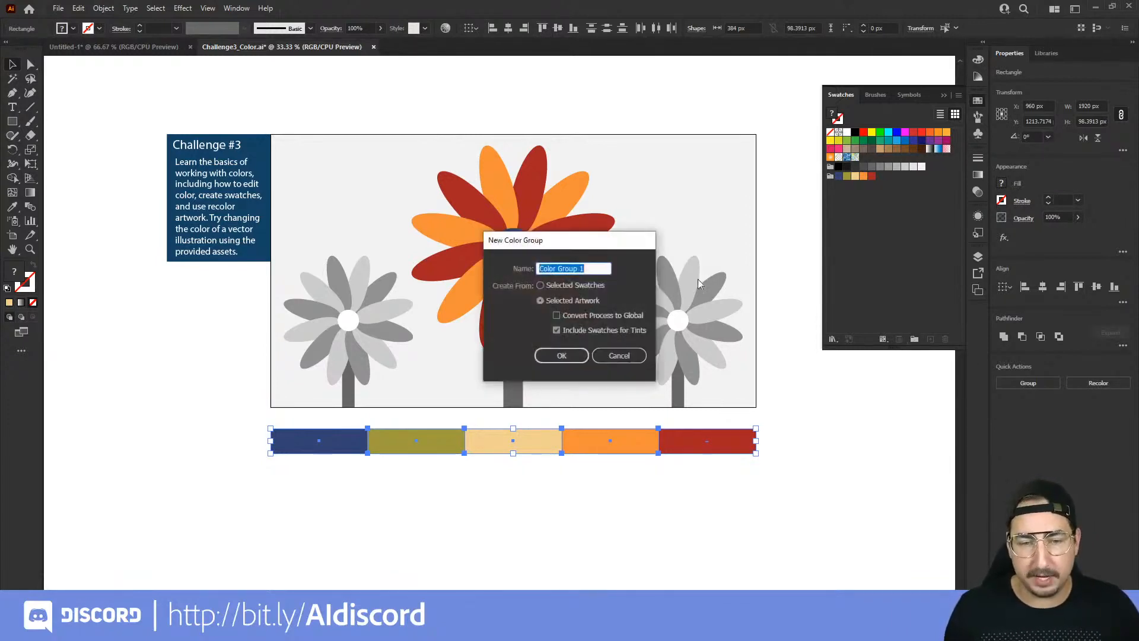
{"action": "type", "text": "Fall Colors"}
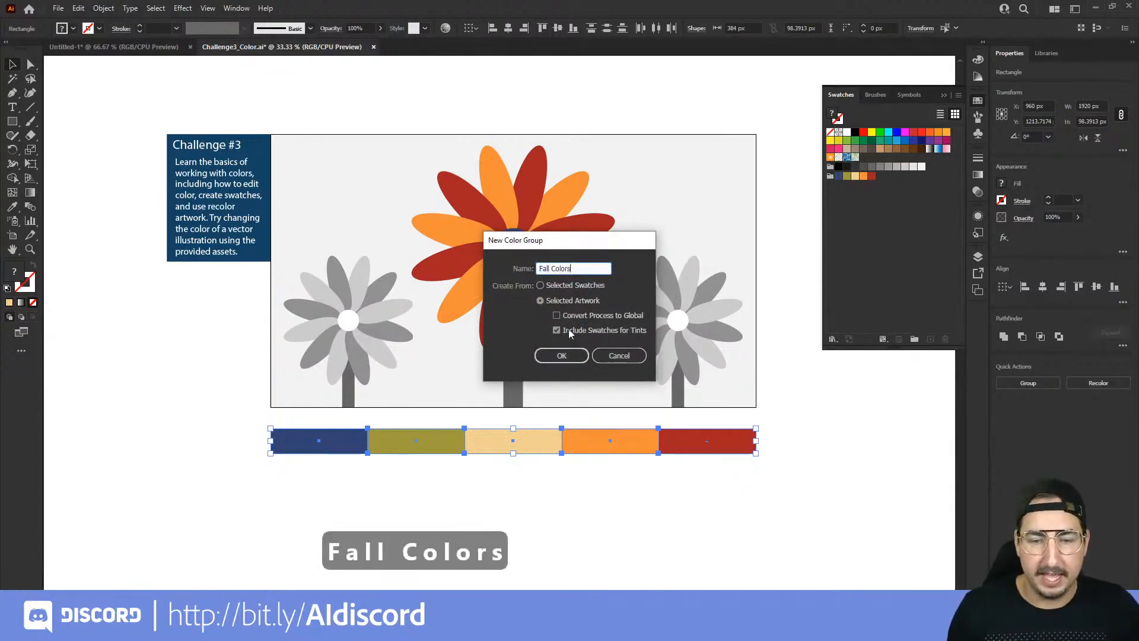
{"action": "left_click", "coordinate": [561, 355]}
{"action": "left_click", "coordinate": [844, 204]}
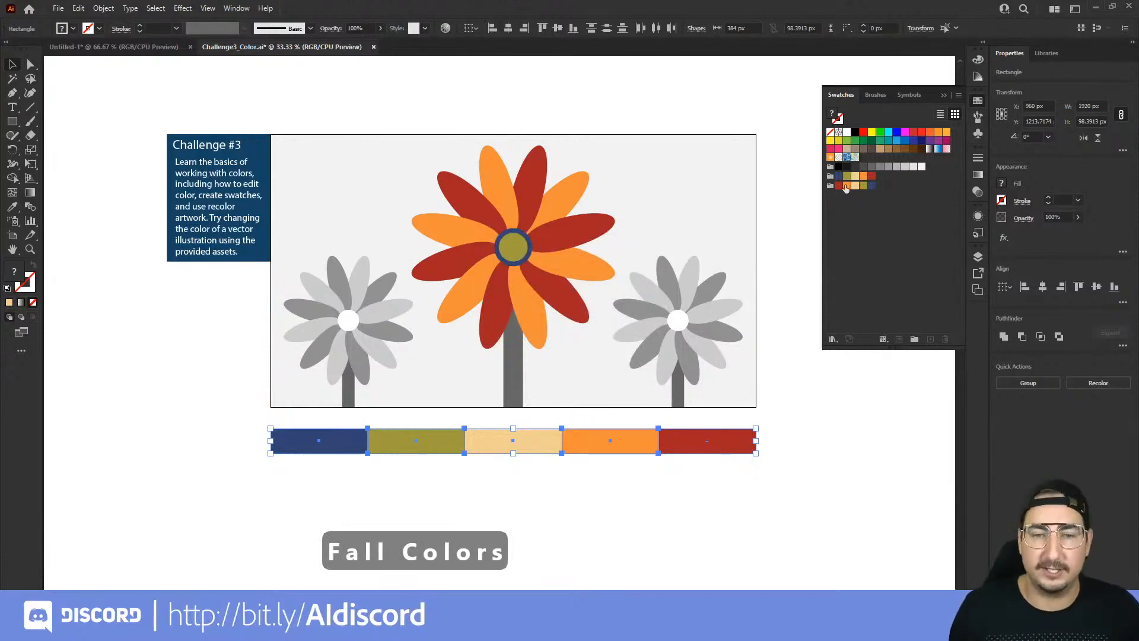
Step: Select the right flower's six dark grey petals, try the Fall Colors cream swatch as their fill, and fill them with the olive swatch
{"action": "left_click", "coordinate": [674, 289]}
{"action": "left_click", "coordinate": [712, 284], "text": "shift"}
{"action": "left_click", "coordinate": [712, 331], "text": "shift"}
{"action": "left_click", "coordinate": [693, 363], "text": "shift"}
{"action": "left_click", "coordinate": [646, 354], "text": "shift"}
{"action": "left_click", "coordinate": [639, 311], "text": "shift"}
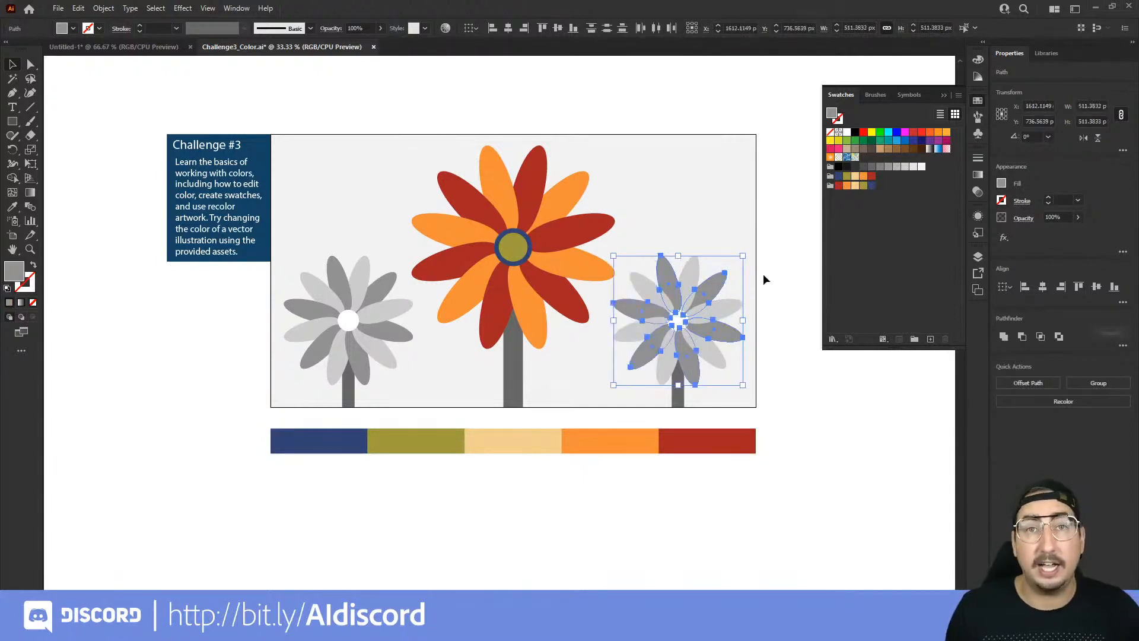
{"action": "left_click", "coordinate": [854, 187]}
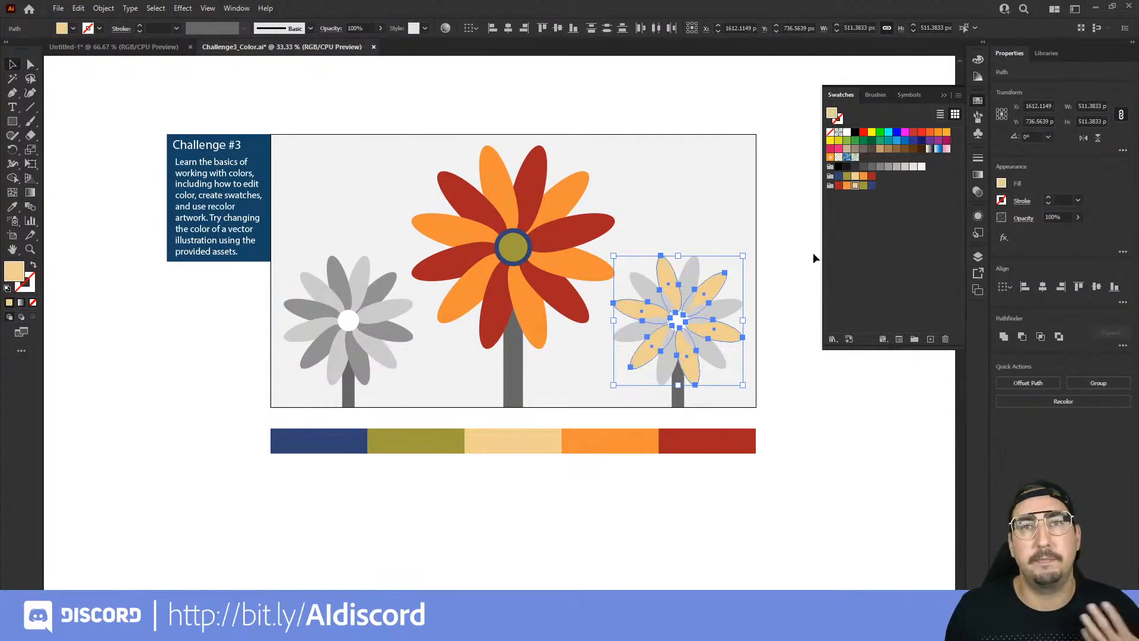
{"action": "left_click", "coordinate": [863, 186]}
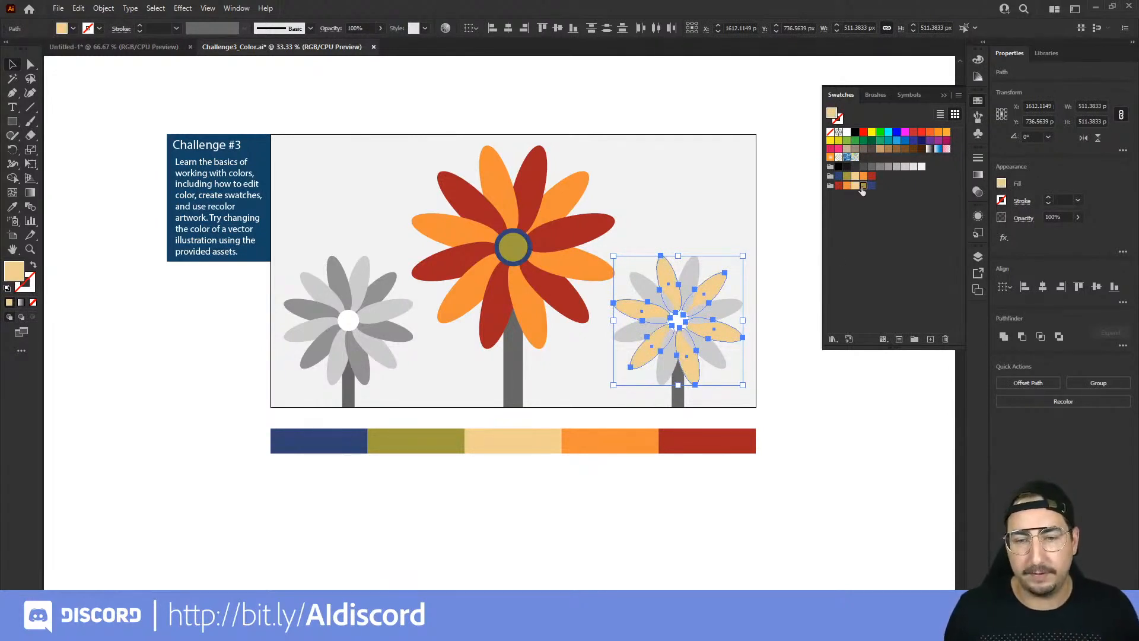
Step: Select the right flower's six light grey petals, fill them with the dark blue Fall Colors swatch, and deselect
{"action": "left_click", "coordinate": [697, 275]}
{"action": "left_click", "coordinate": [653, 290], "text": "shift"}
{"action": "left_click", "coordinate": [643, 328], "text": "shift"}
{"action": "left_click", "coordinate": [665, 360], "text": "shift"}
{"action": "left_click", "coordinate": [714, 356], "text": "shift"}
{"action": "left_click", "coordinate": [724, 313], "text": "shift"}
{"action": "left_click", "coordinate": [870, 186]}
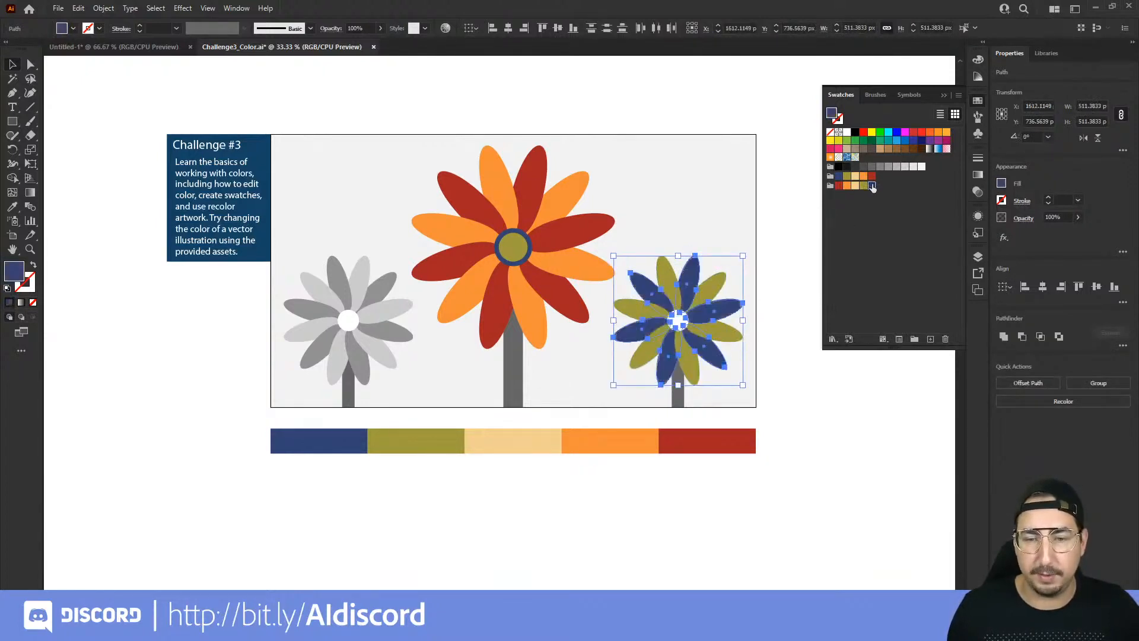
{"action": "left_click", "coordinate": [788, 260]}
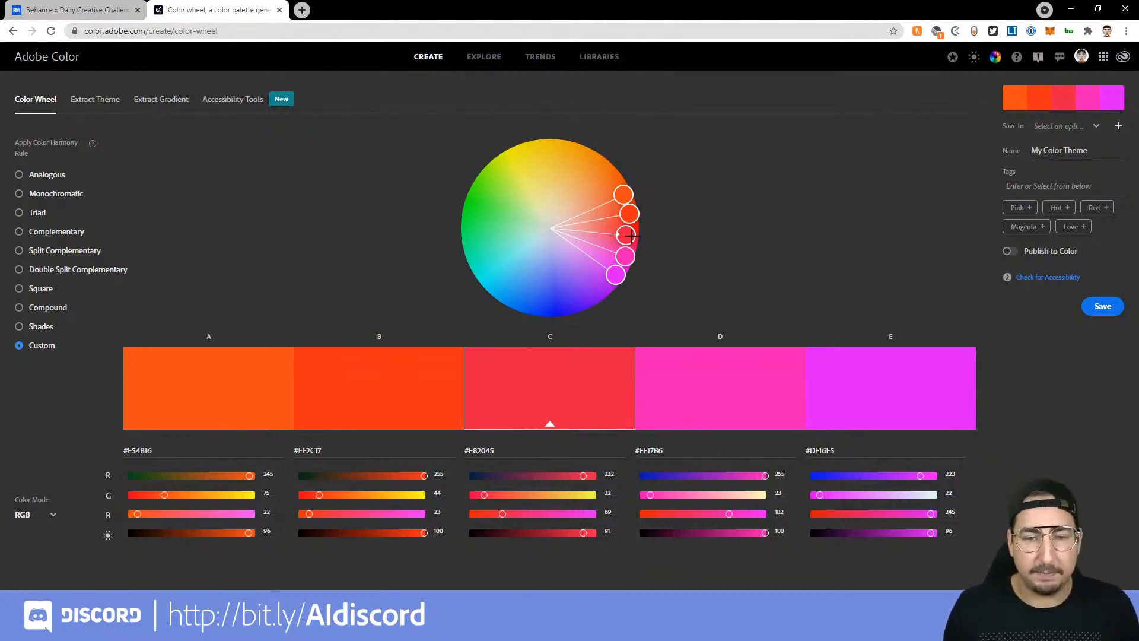
Step: In Adobe Color, move base colour C to orange (#EB8027) and apply the Complementary, Split Complementary, Triad and Monochromatic harmony rules in turn
{"action": "left_click_drag", "start_coordinate": [627, 235], "coordinate": [600, 174]}
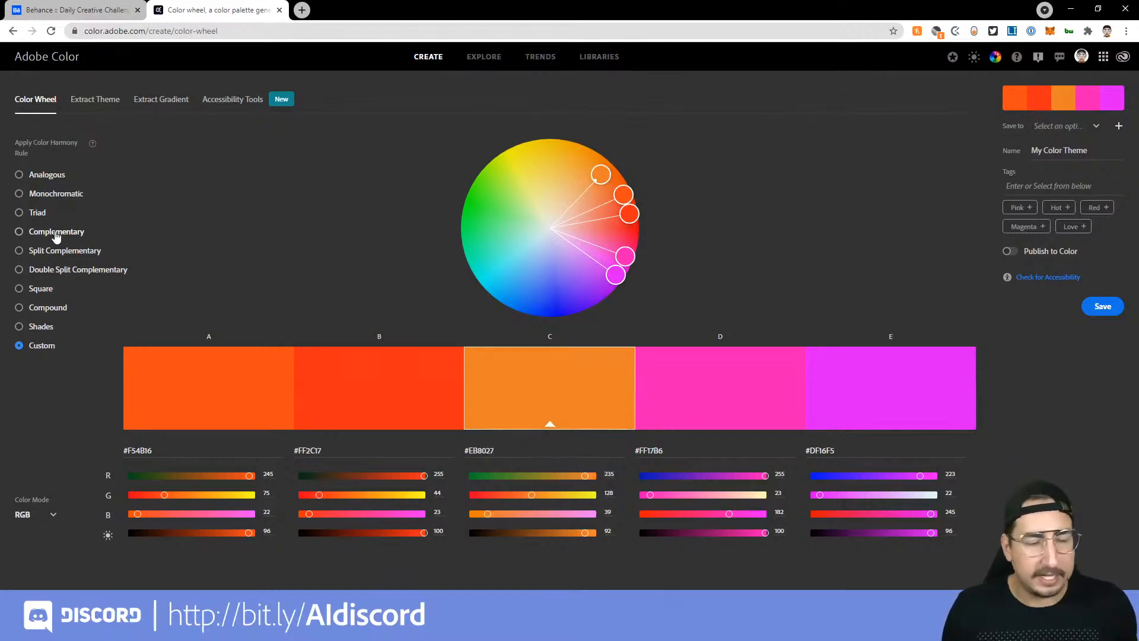
{"action": "left_click", "coordinate": [56, 236]}
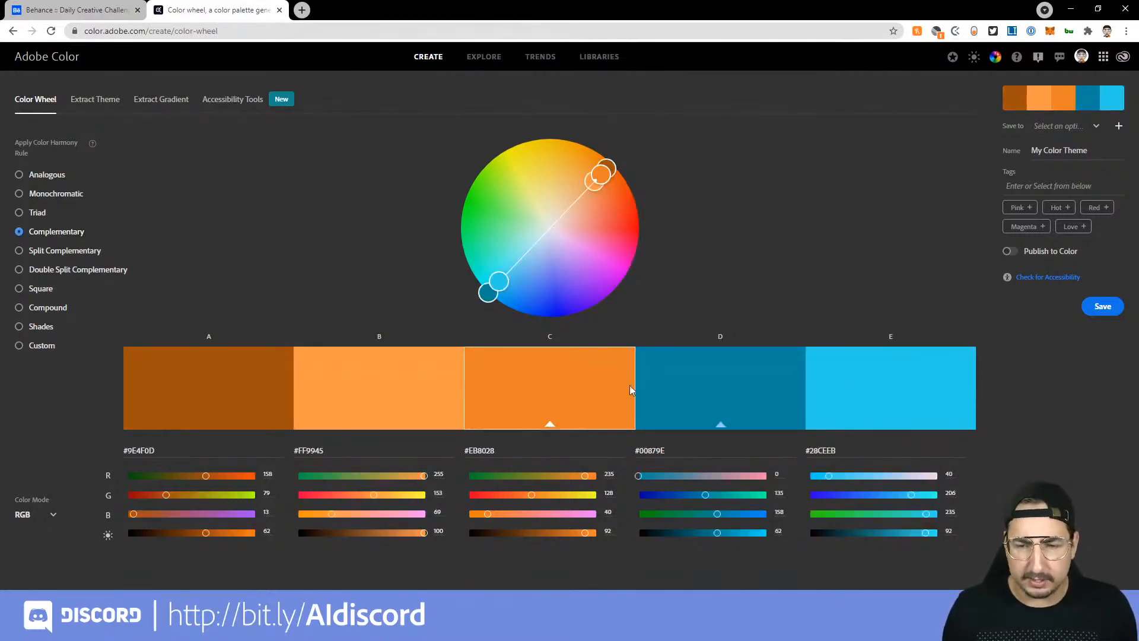
{"action": "left_click", "coordinate": [88, 255]}
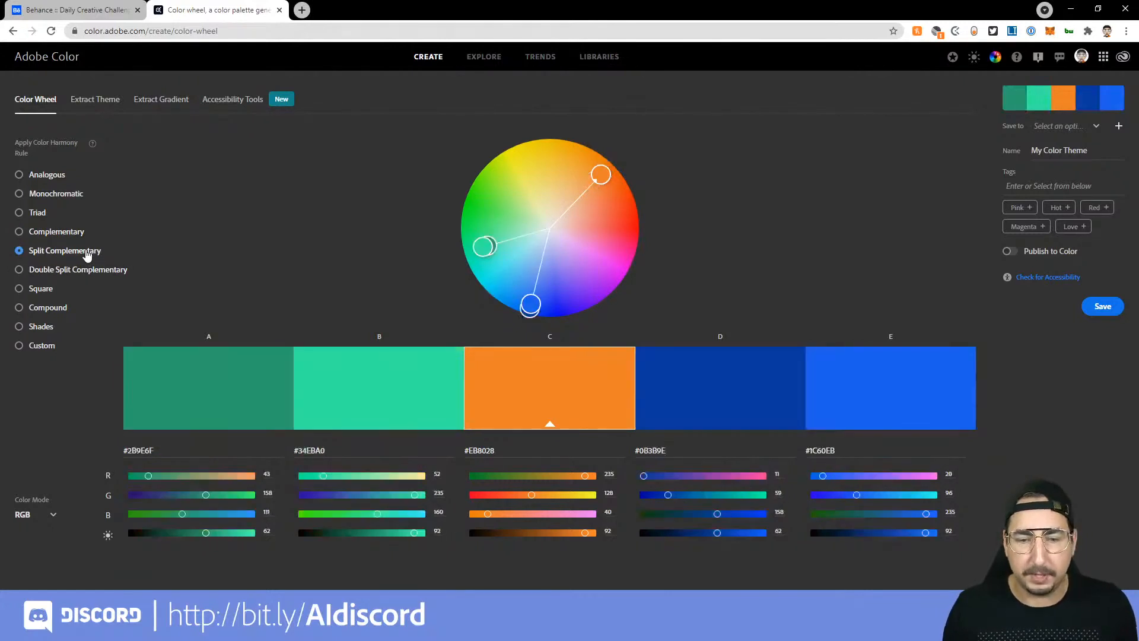
{"action": "left_click", "coordinate": [38, 215]}
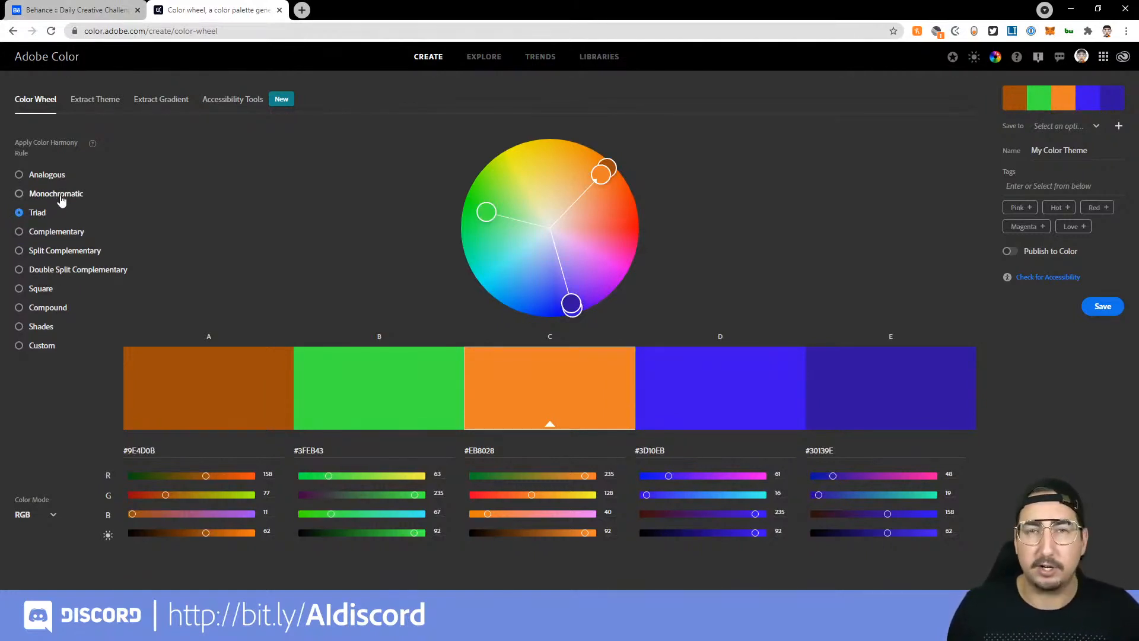
{"action": "left_click", "coordinate": [61, 198]}
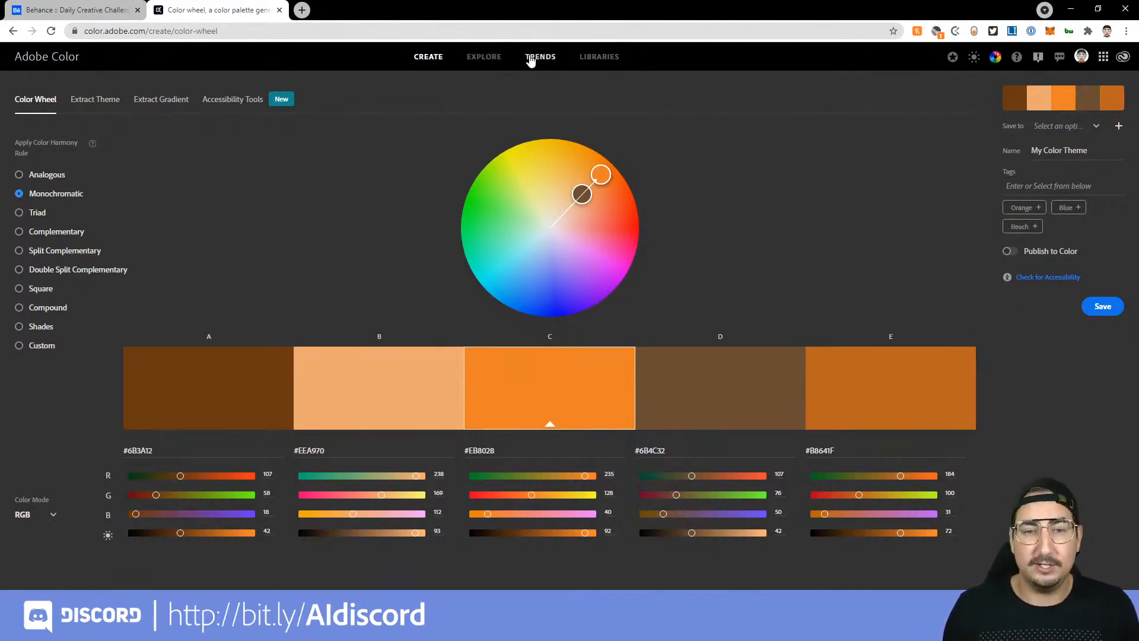
Step: Search Adobe Color's Explore themes for "fall" and add the yellow, orange and dark red five-colour theme to the library
{"action": "left_click", "coordinate": [495, 61]}
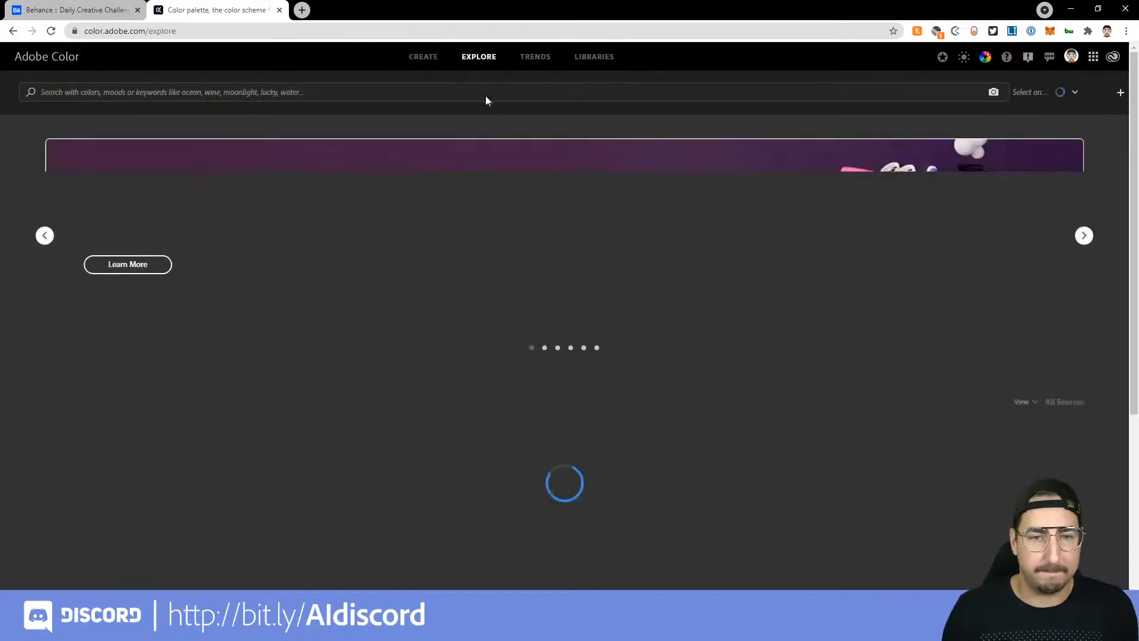
{"action": "left_click", "coordinate": [224, 95]}
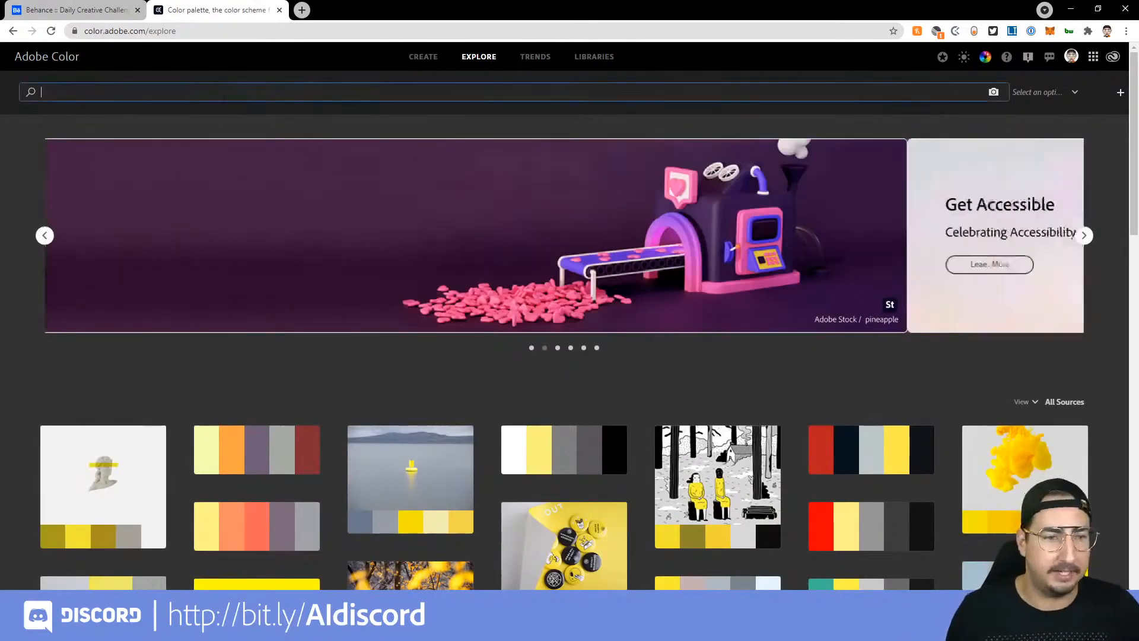
{"action": "type", "text": "fall"}
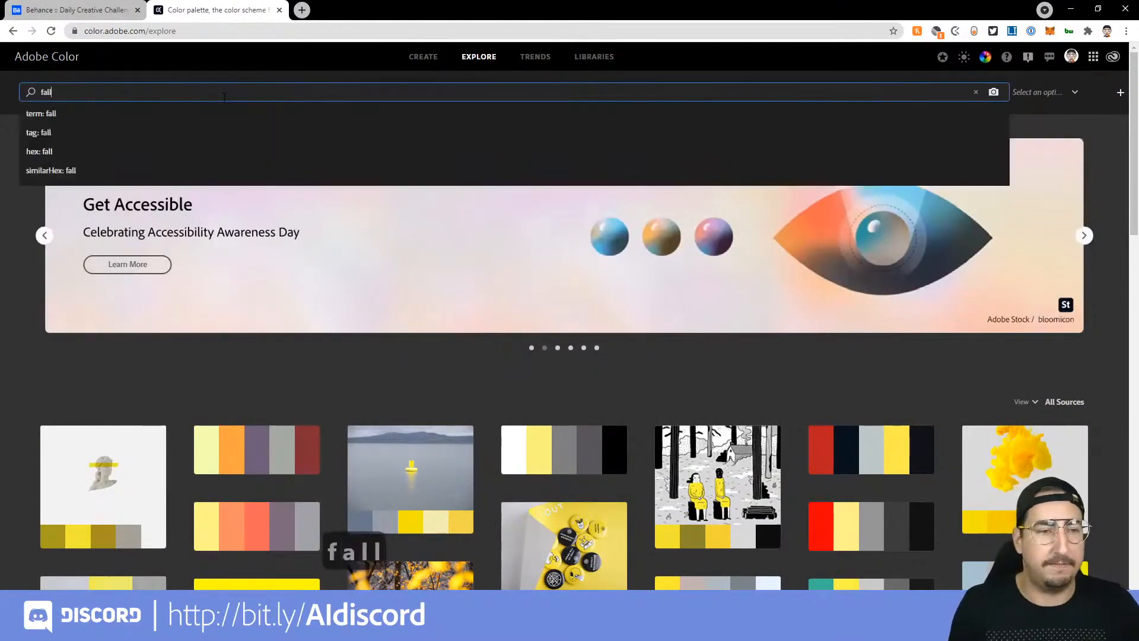
{"action": "key", "text": "Return"}
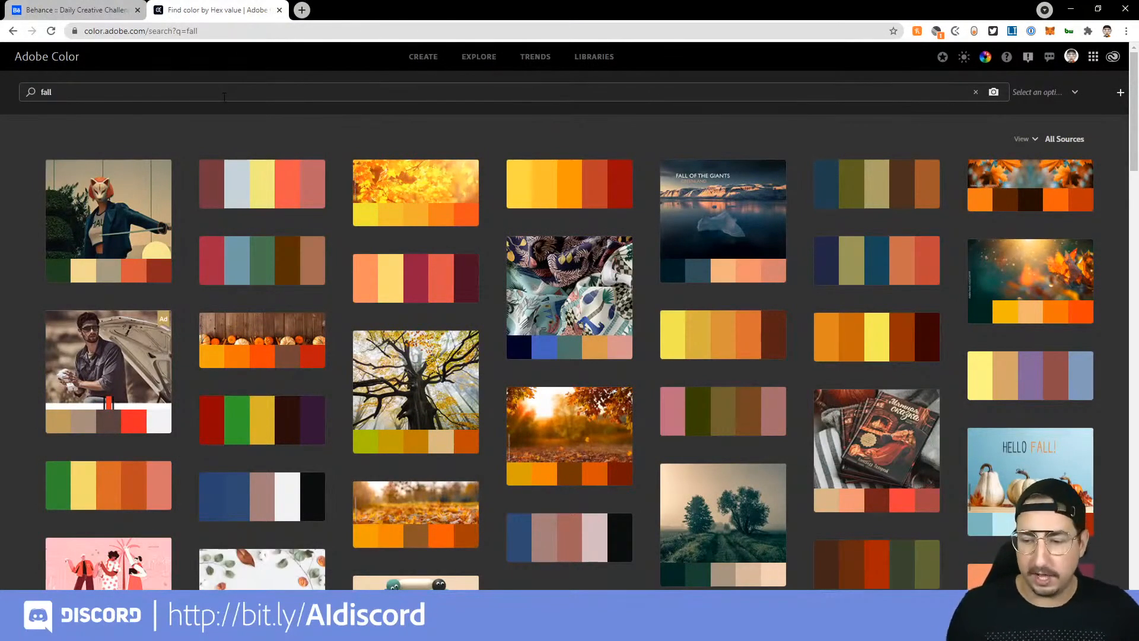
{"action": "mouse_move", "coordinate": [533, 171]}
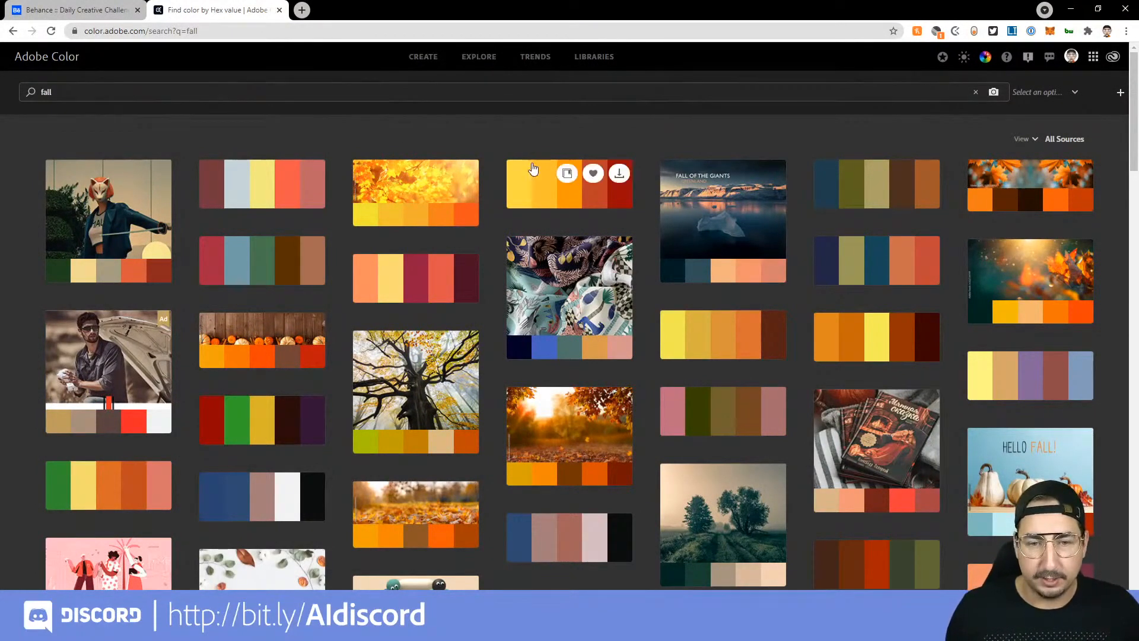
{"action": "left_click", "coordinate": [567, 175]}
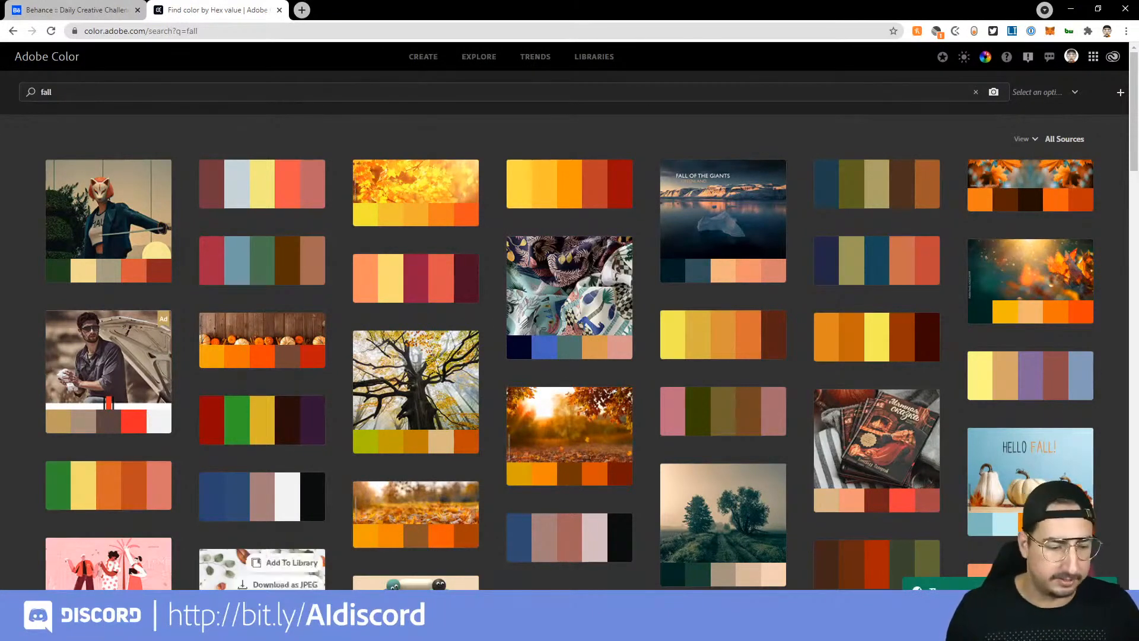
Step: Switch to Illustrator, open the DCC - Colors library and add its fall maple hills theme to the swatches
{"action": "mouse_move", "coordinate": [218, 629]}
{"action": "left_click", "coordinate": [217, 567]}
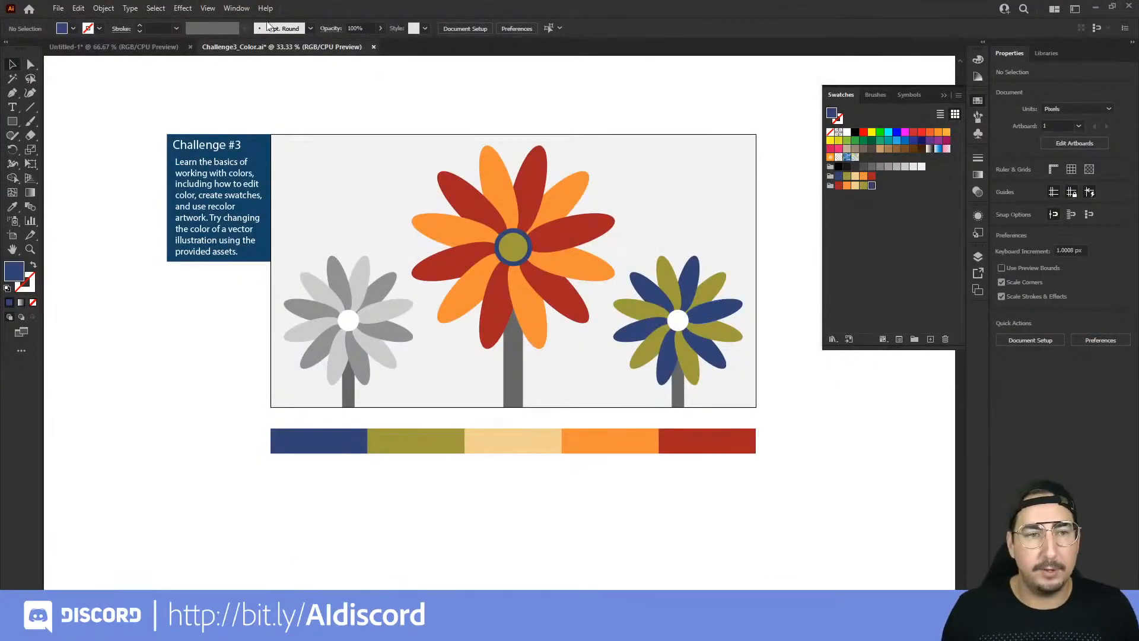
{"action": "left_click", "coordinate": [236, 8]}
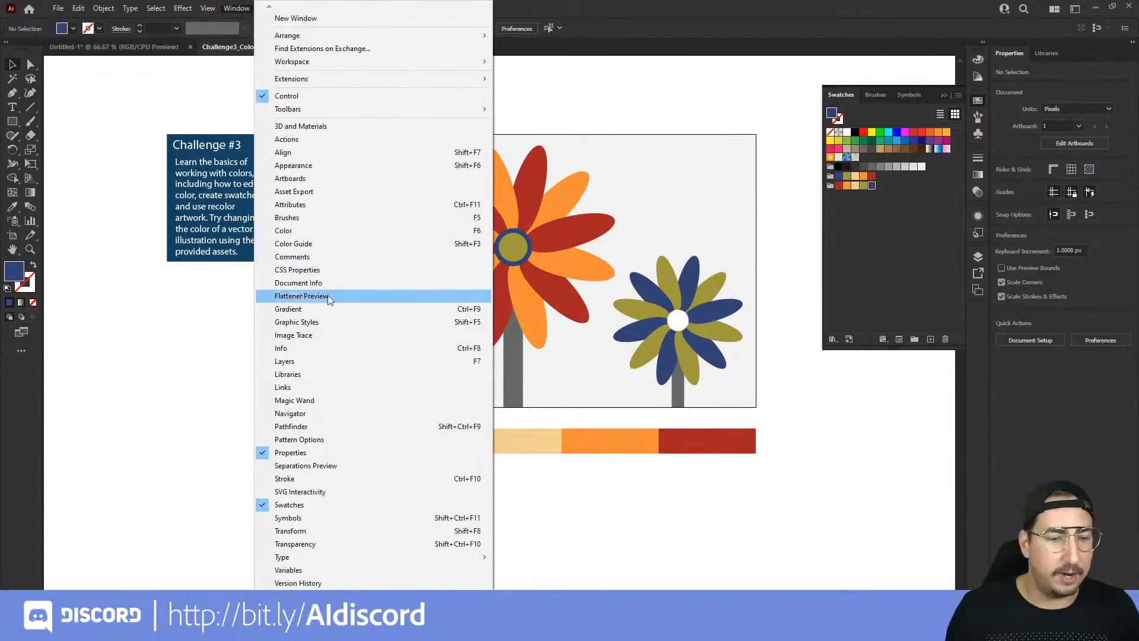
{"action": "left_click", "coordinate": [311, 375]}
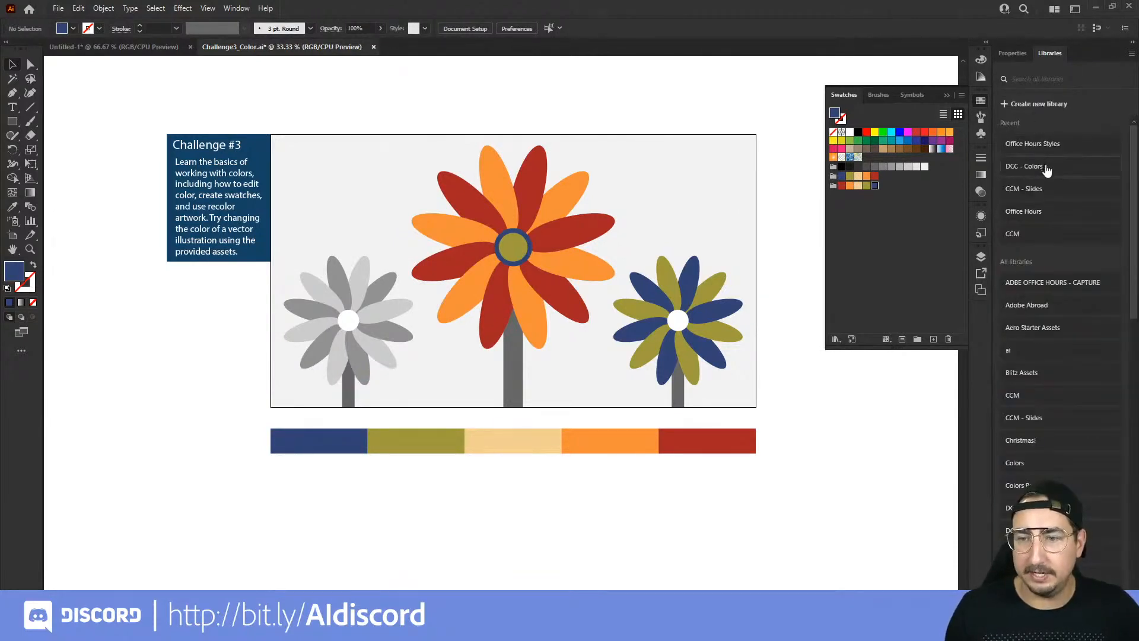
{"action": "left_click", "coordinate": [1045, 170]}
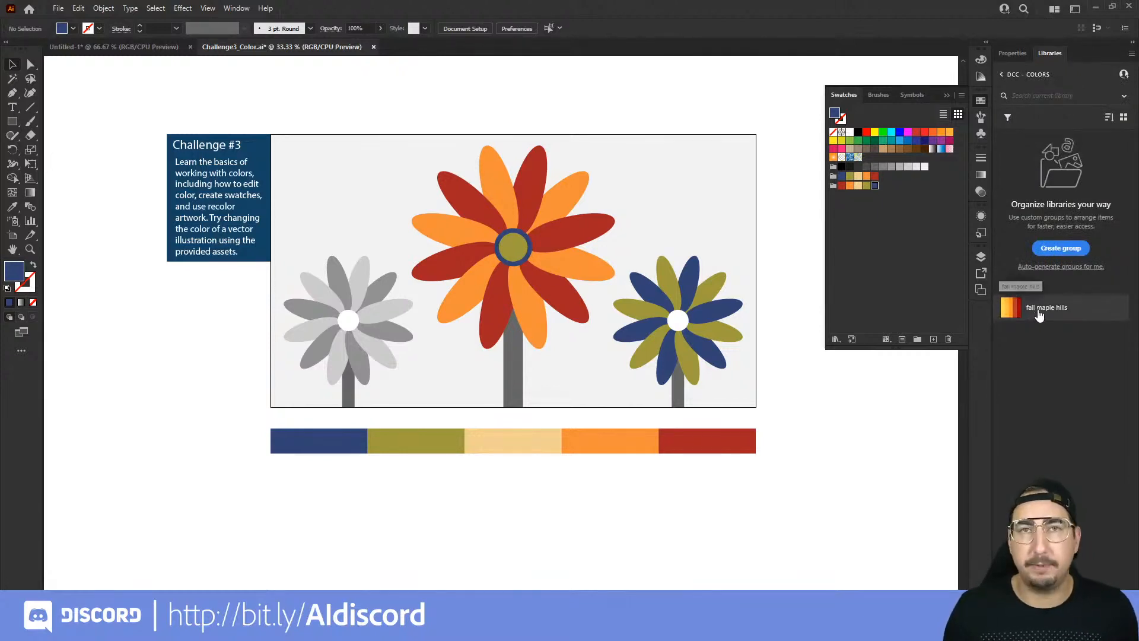
{"action": "right_click", "coordinate": [1039, 314]}
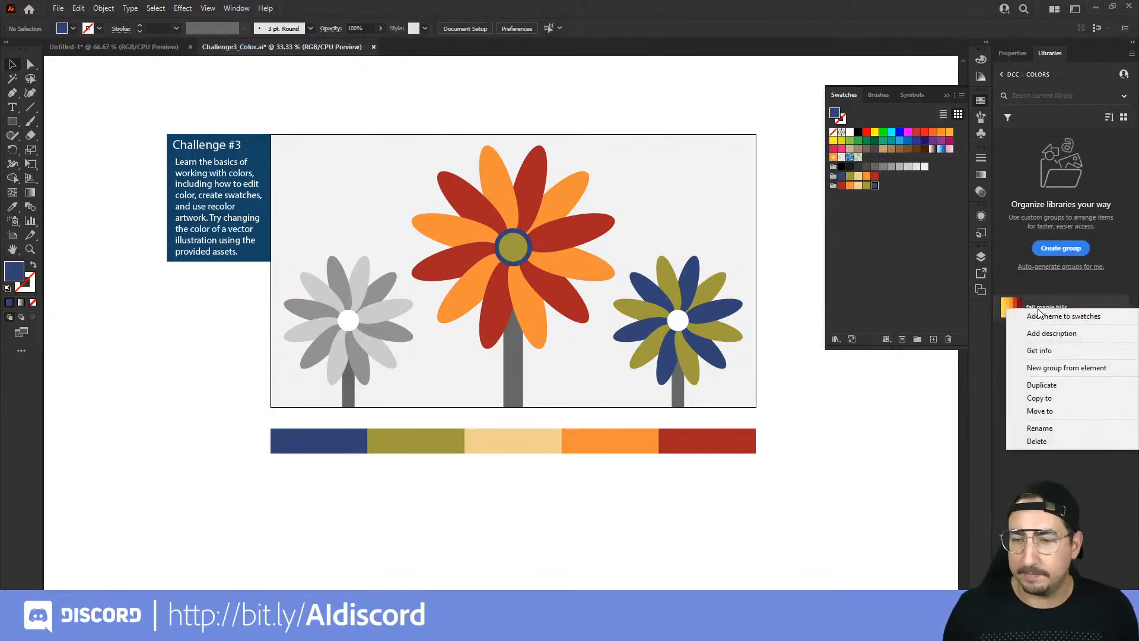
{"action": "left_click", "coordinate": [1042, 316]}
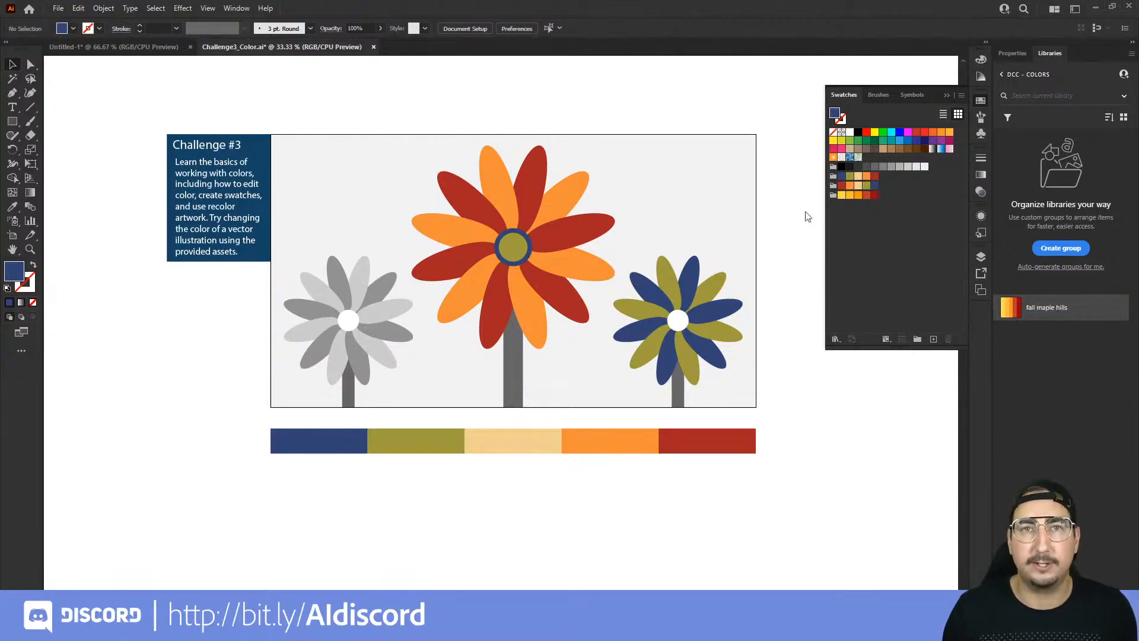
Step: Select the left flower's six light grey petals and fill them with the dark red fall maple hills swatch
{"action": "left_click", "coordinate": [362, 267]}
{"action": "left_click", "coordinate": [315, 292], "text": "shift"}
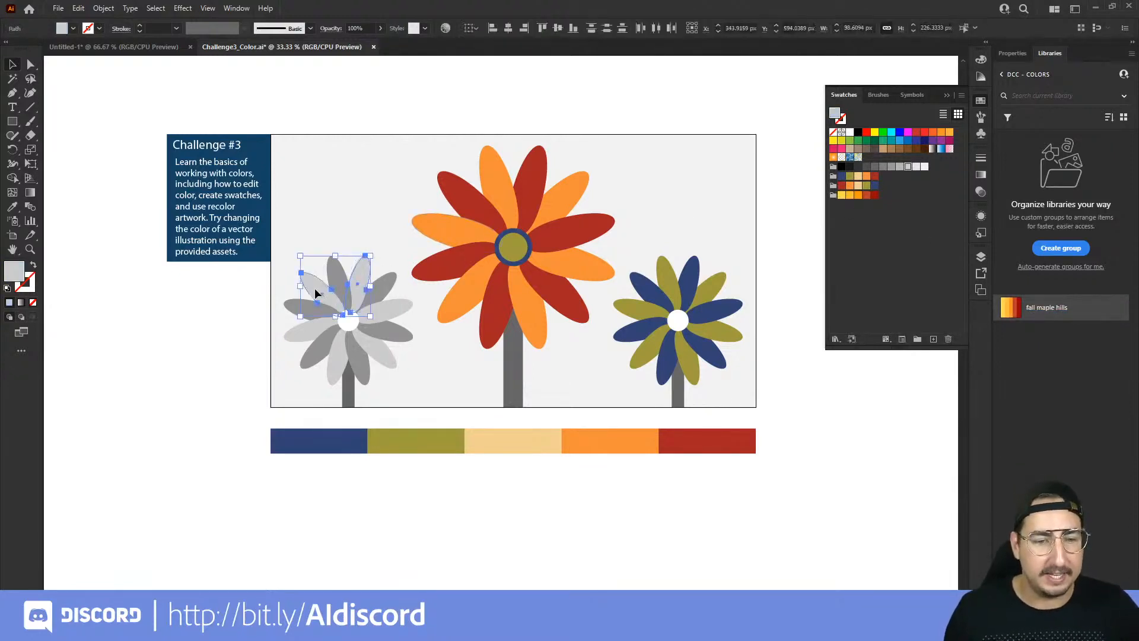
{"action": "left_click", "coordinate": [299, 324], "text": "shift"}
{"action": "left_click", "coordinate": [335, 359], "text": "shift"}
{"action": "left_click", "coordinate": [377, 353], "text": "shift"}
{"action": "left_click", "coordinate": [393, 313], "text": "shift"}
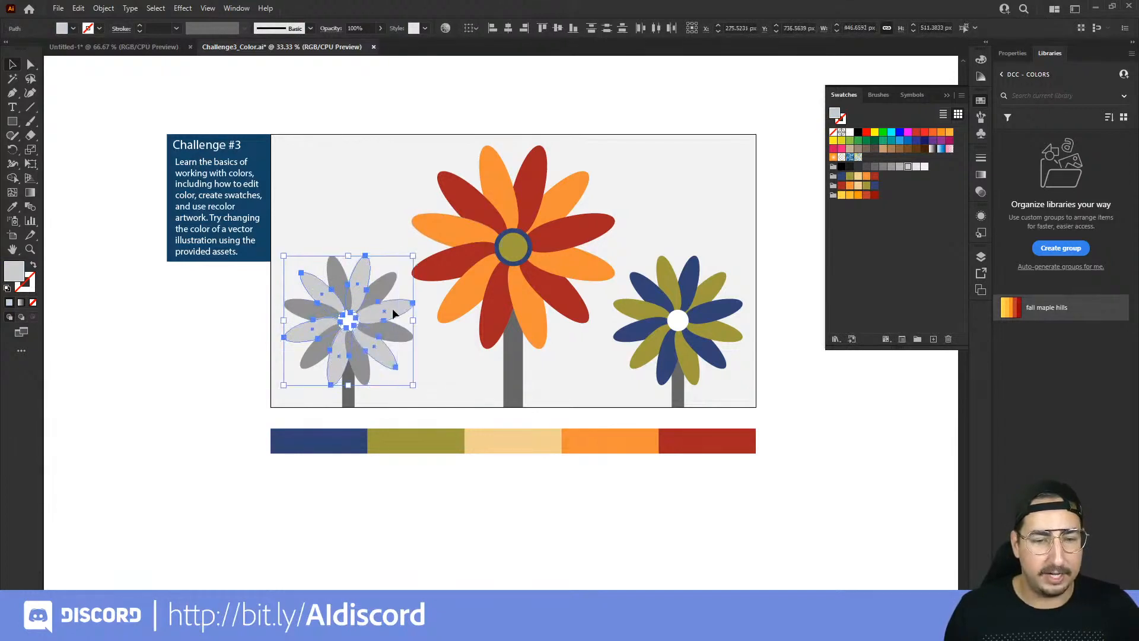
{"action": "left_click", "coordinate": [873, 195]}
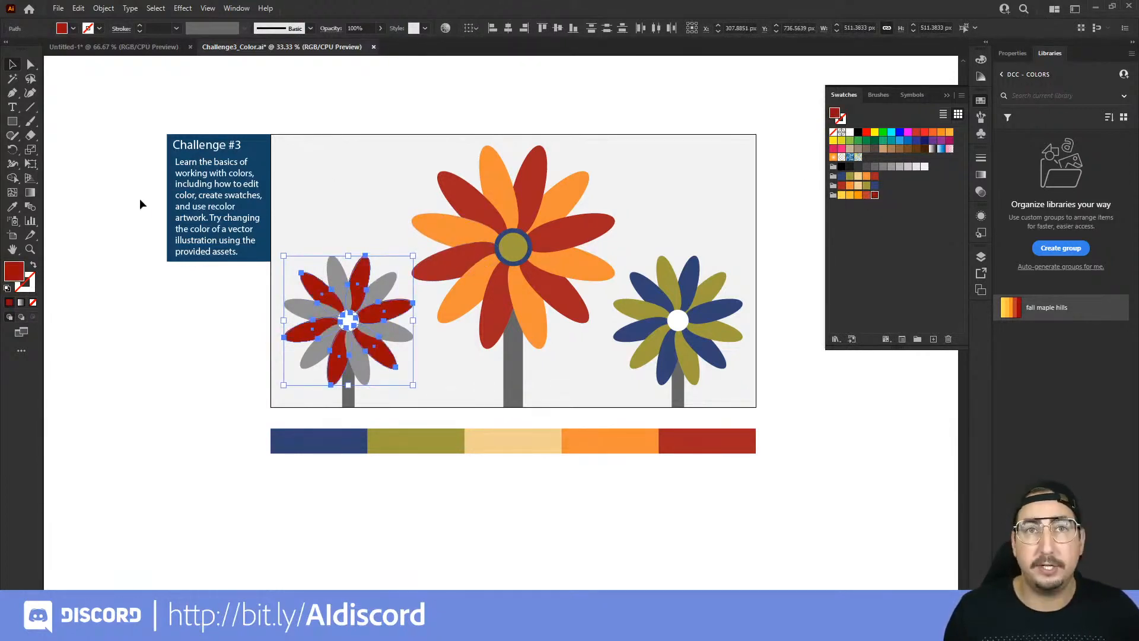
Step: Give the left flower's dark red petals an 18 pt stroke in the orange fall maple hills swatch and deselect
{"action": "left_click", "coordinate": [33, 289]}
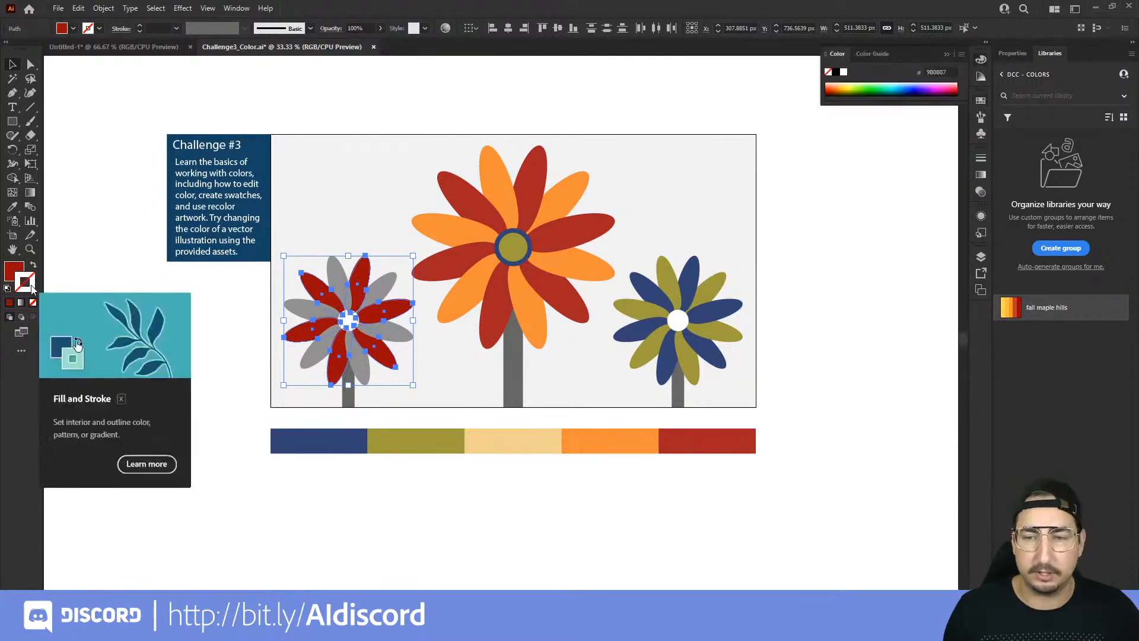
{"action": "left_click", "coordinate": [981, 102]}
{"action": "left_click", "coordinate": [858, 196]}
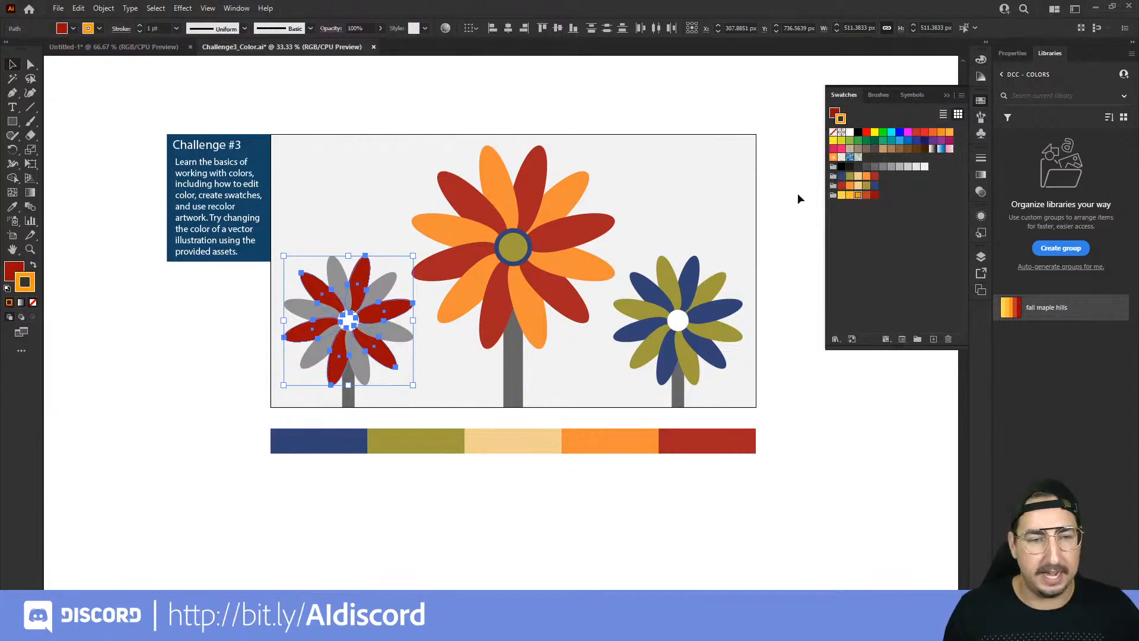
{"action": "left_click", "coordinate": [176, 29]}
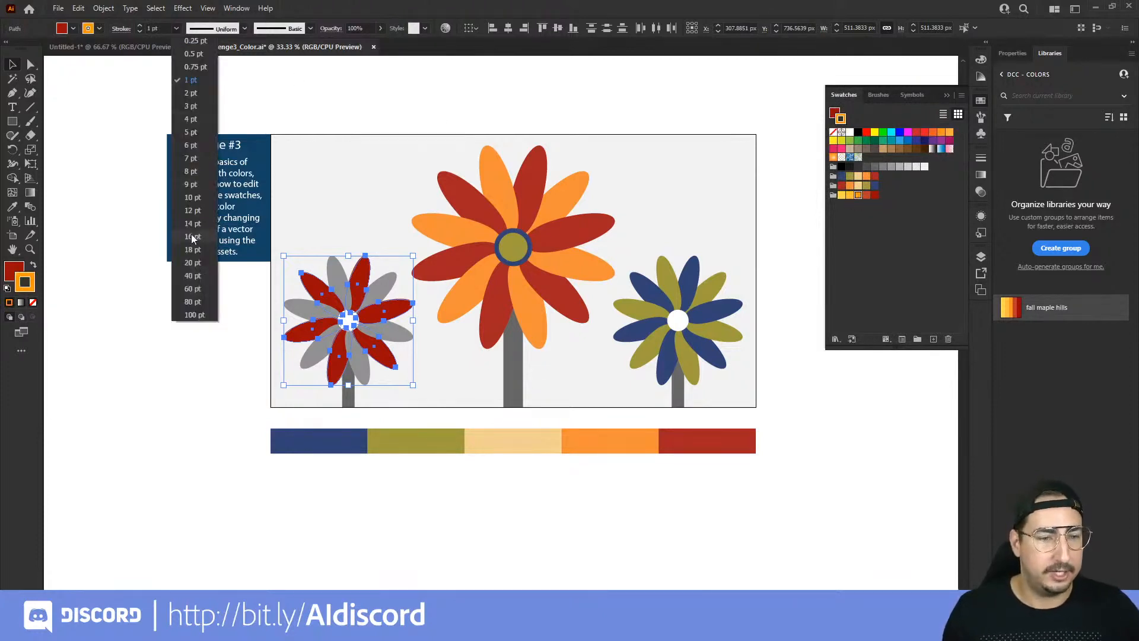
{"action": "left_click", "coordinate": [192, 249]}
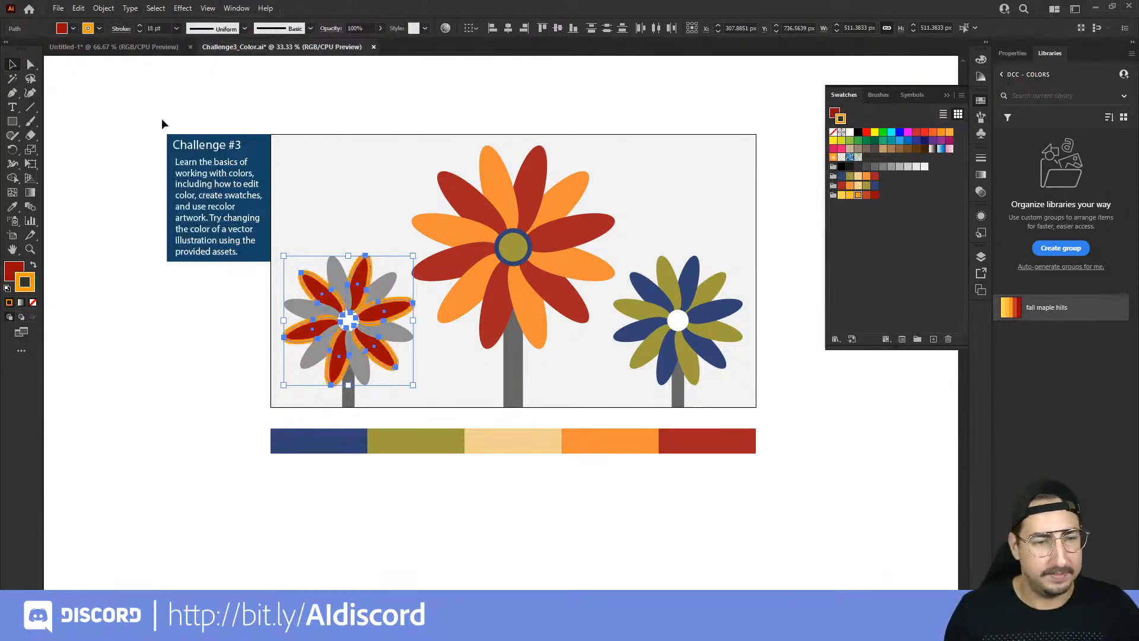
{"action": "left_click", "coordinate": [164, 83]}
Step: Select the left flower's six dark grey petals and fill them with the light yellow fall maple hills swatch (R=255 G=217 B=69)
{"action": "key", "text": "z"}
{"action": "left_click", "coordinate": [282, 341]}
{"action": "left_click", "coordinate": [364, 341]}
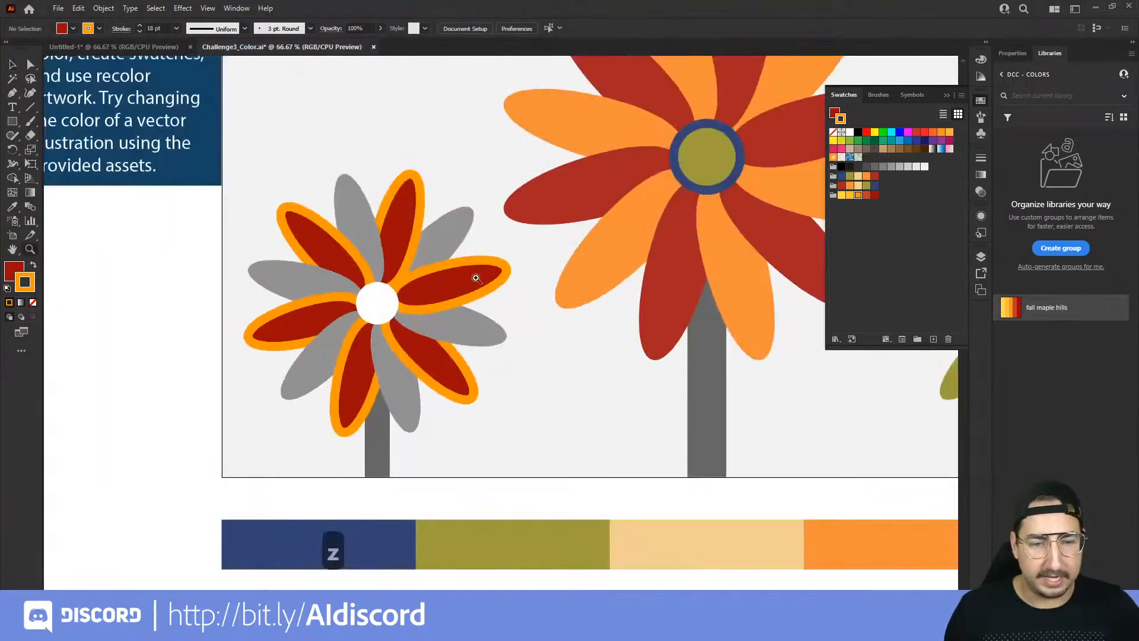
{"action": "key", "text": "v"}
{"action": "left_click", "coordinate": [330, 289]}
{"action": "left_click", "coordinate": [281, 274], "text": "shift"}
{"action": "left_click", "coordinate": [312, 370], "text": "shift"}
{"action": "left_click", "coordinate": [394, 368], "text": "shift"}
{"action": "left_click", "coordinate": [455, 336], "text": "shift"}
{"action": "left_click", "coordinate": [452, 235], "text": "shift"}
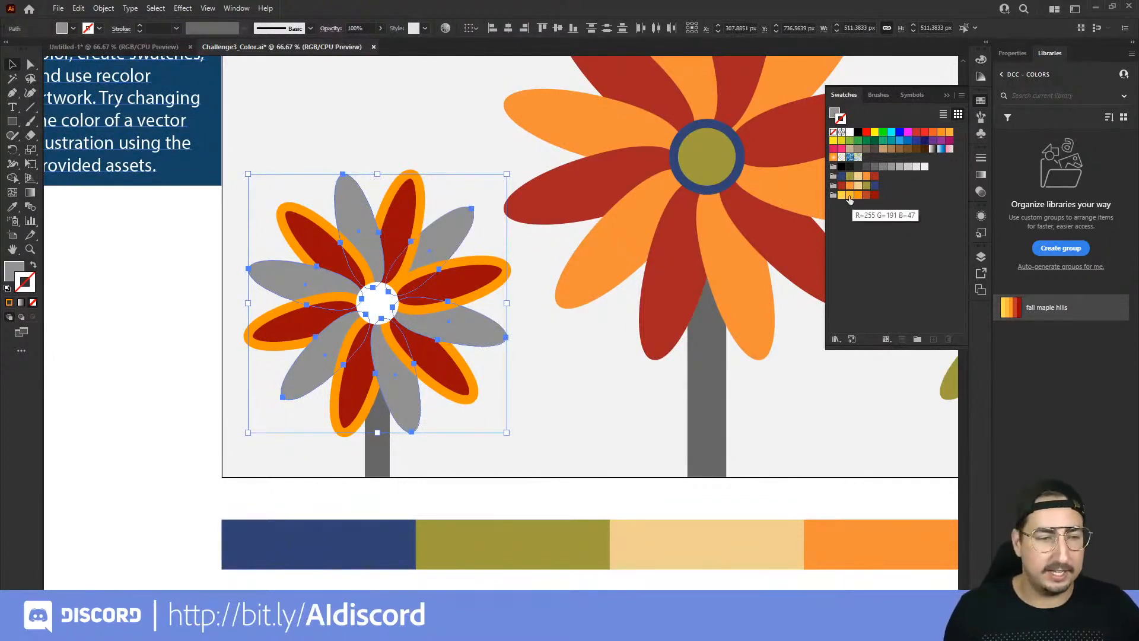
{"action": "key", "text": "x"}
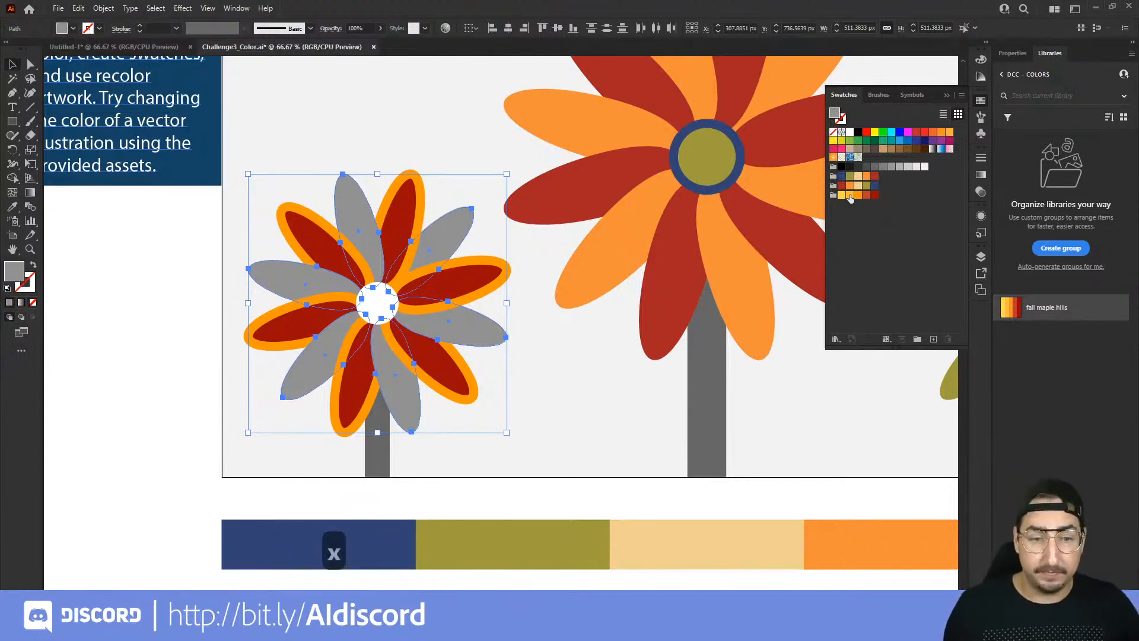
{"action": "left_click", "coordinate": [841, 195]}
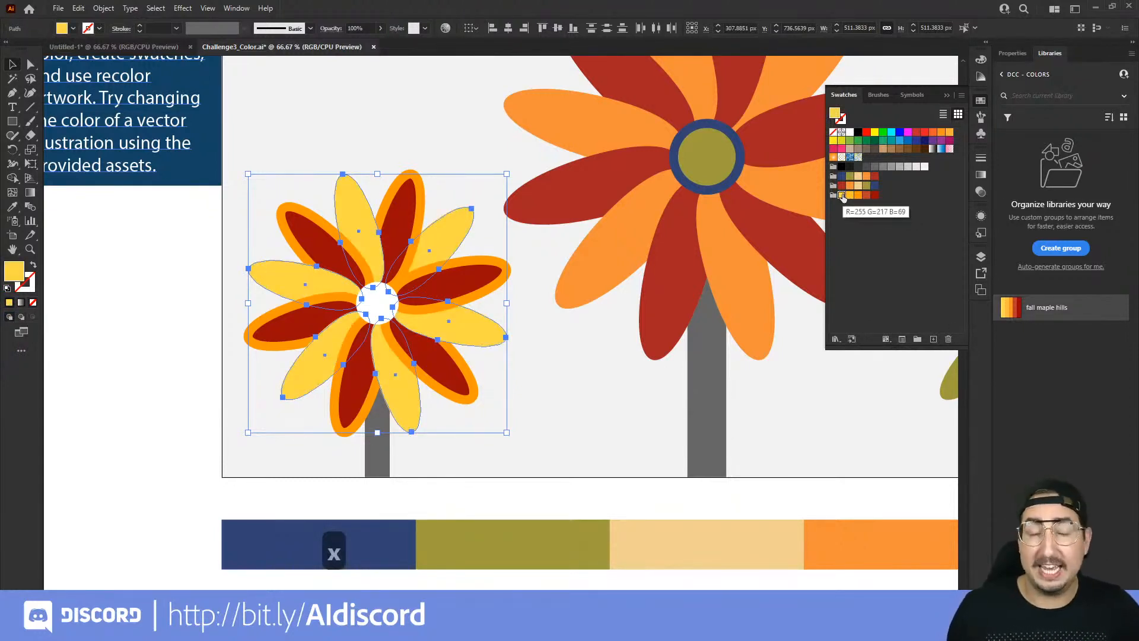
Step: Give the left flower's yellow petals an 18 pt stroke in the red-orange fall maple hills swatch and deselect
{"action": "key", "text": "x"}
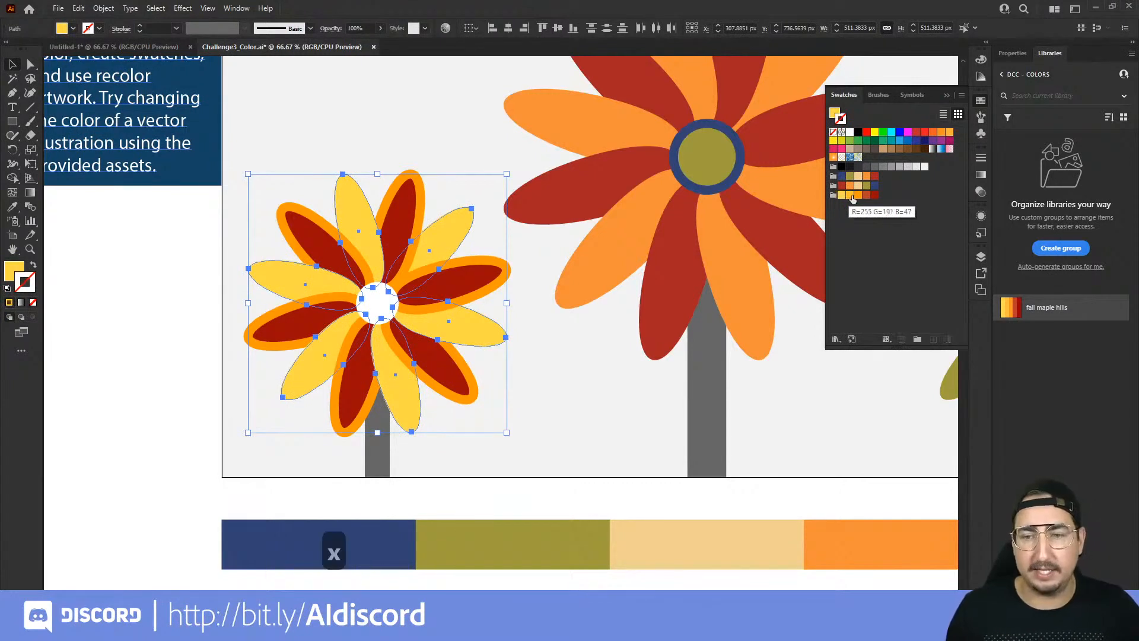
{"action": "left_click", "coordinate": [866, 196]}
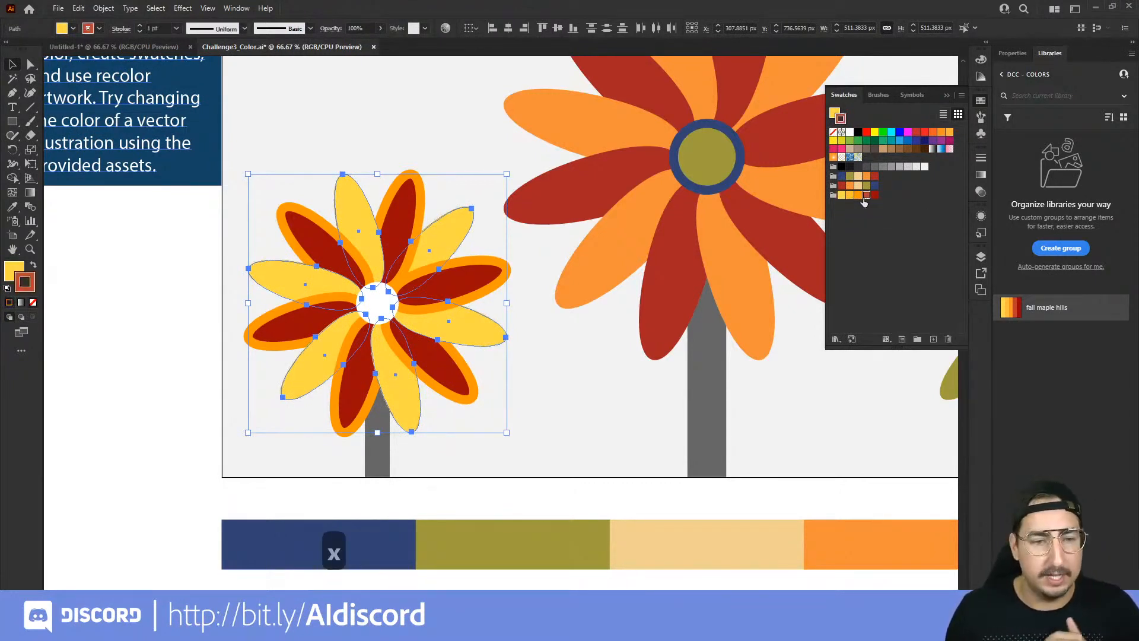
{"action": "left_click", "coordinate": [177, 29]}
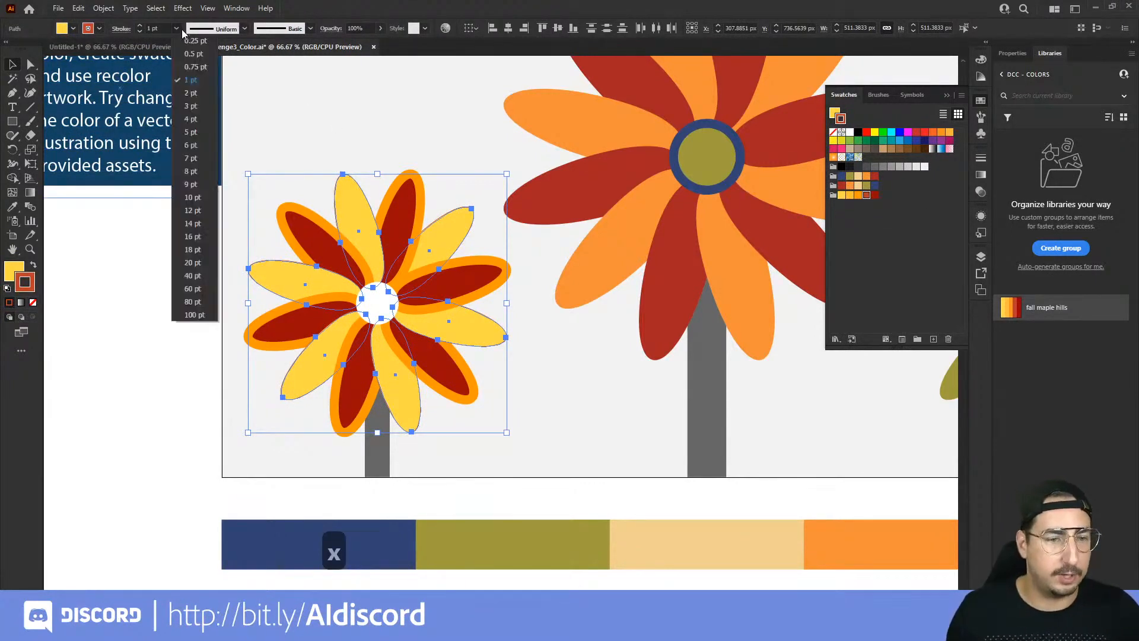
{"action": "left_click", "coordinate": [192, 250]}
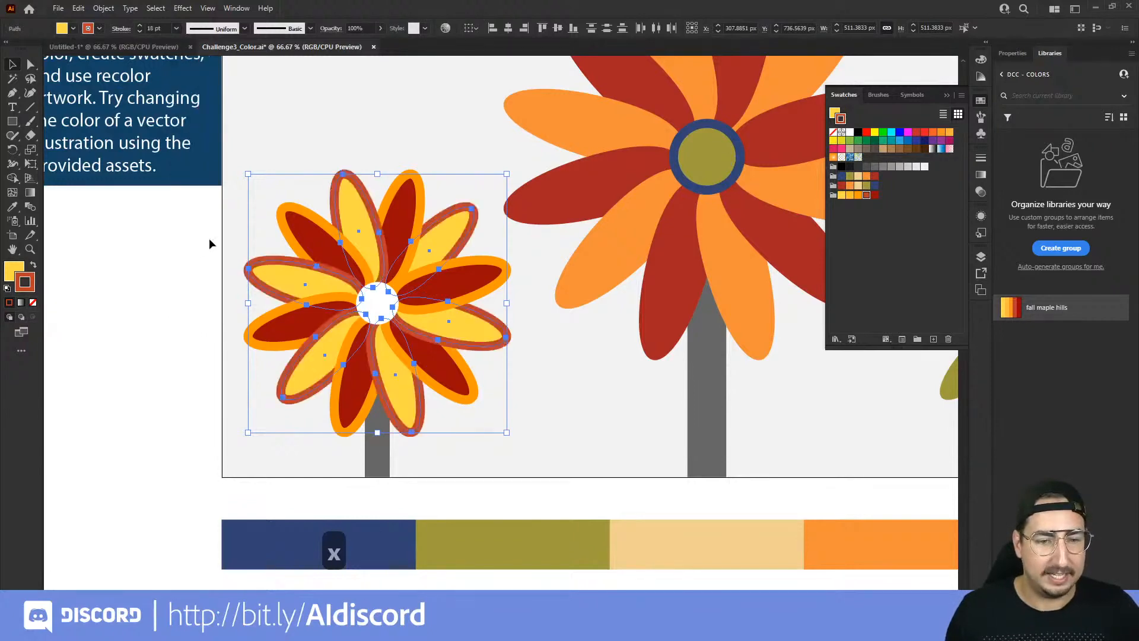
{"action": "left_click", "coordinate": [156, 267]}
{"action": "key", "text": "z"}
{"action": "left_click", "coordinate": [514, 317], "text": "alt"}
{"action": "key", "text": "space"}
{"action": "left_click_drag", "start_coordinate": [554, 307], "coordinate": [498, 208]}
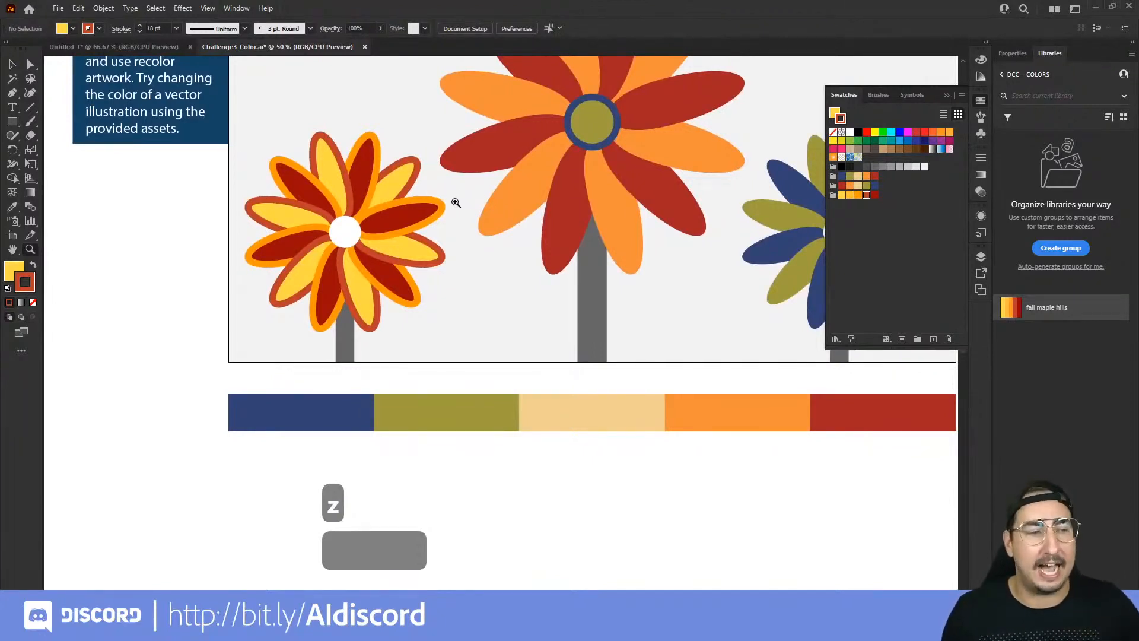
{"action": "key", "text": "v"}
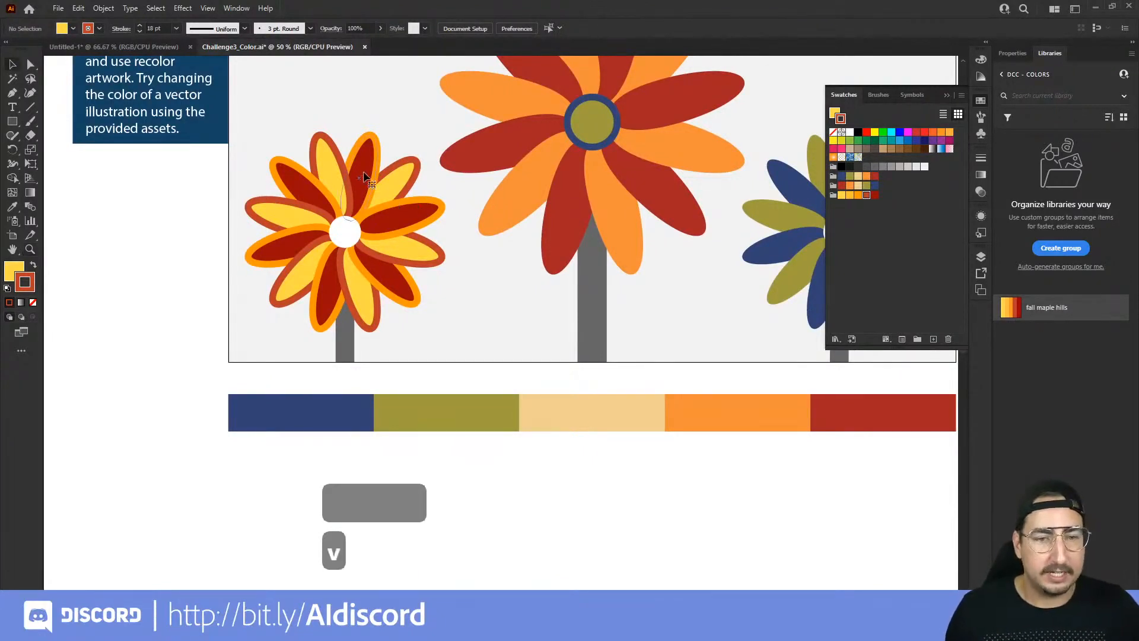
{"action": "left_click", "coordinate": [306, 196]}
{"action": "left_click", "coordinate": [328, 287], "text": "shift"}
{"action": "left_click", "coordinate": [391, 277], "text": "shift"}
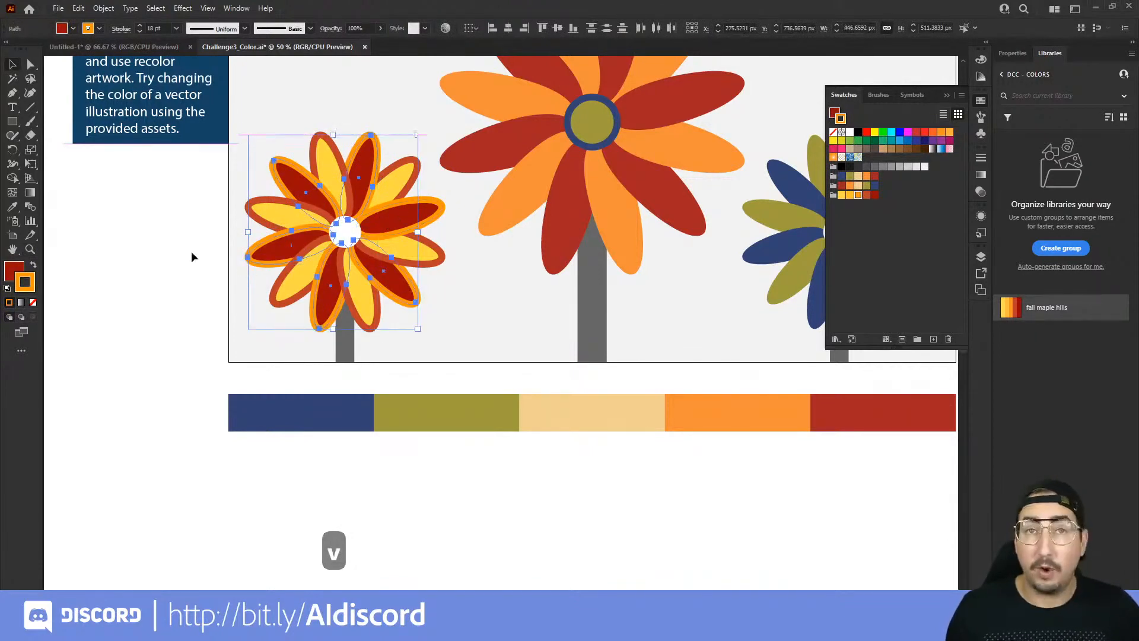
{"action": "left_click", "coordinate": [191, 252]}
Step: Select one dark red petal of the left flower and extend the selection to all objects with the same Fill & Stroke
{"action": "left_click", "coordinate": [361, 173]}
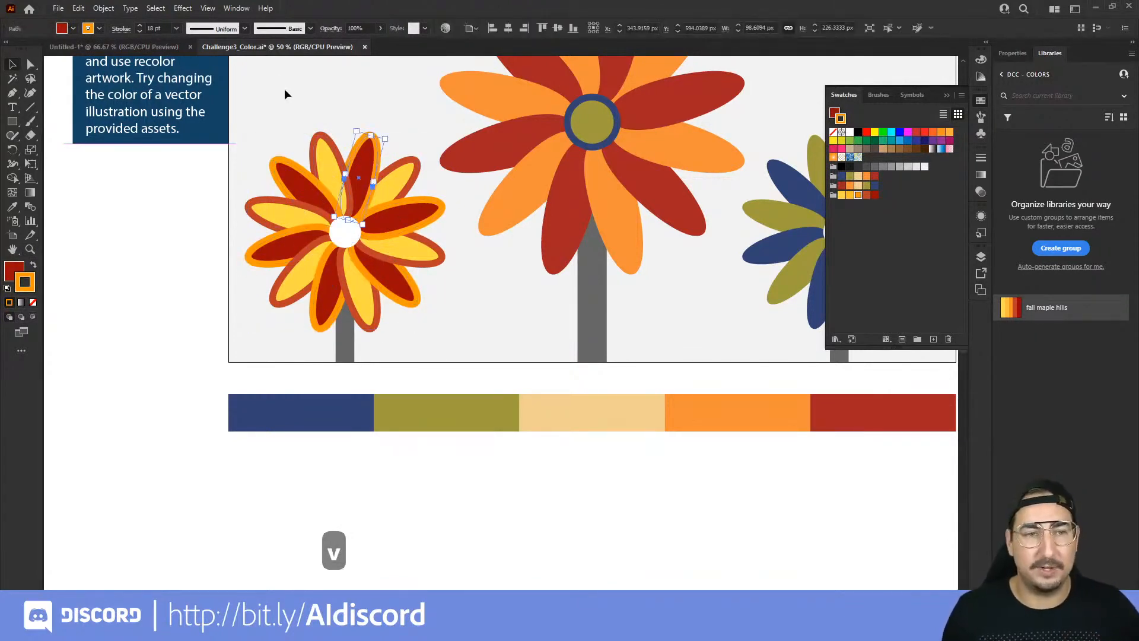
{"action": "left_click", "coordinate": [156, 8]}
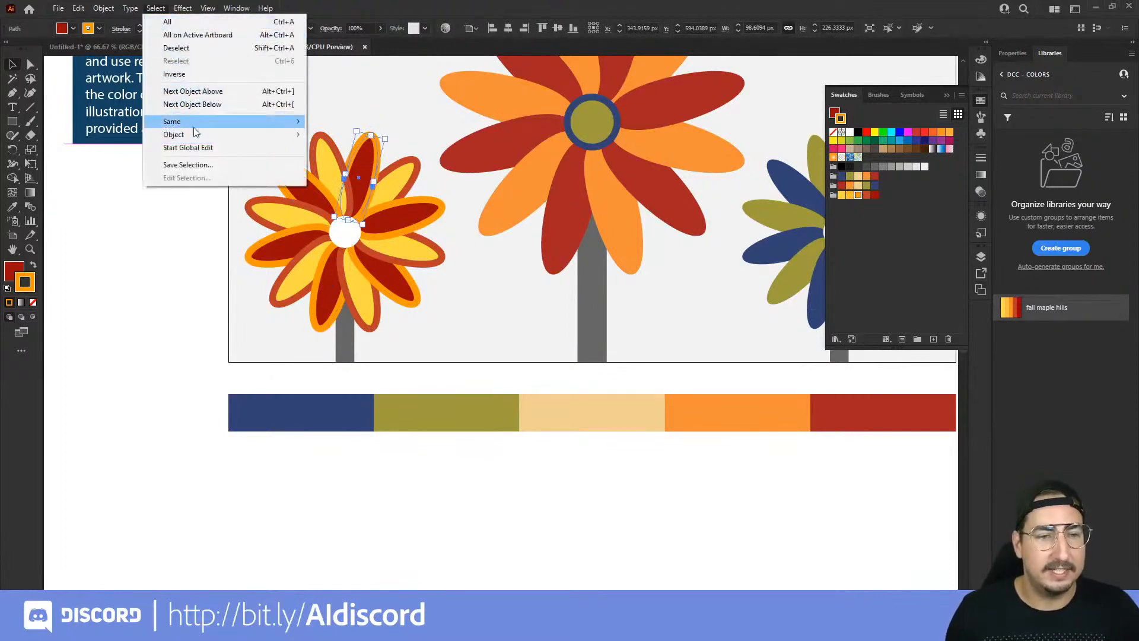
{"action": "mouse_move", "coordinate": [205, 126]}
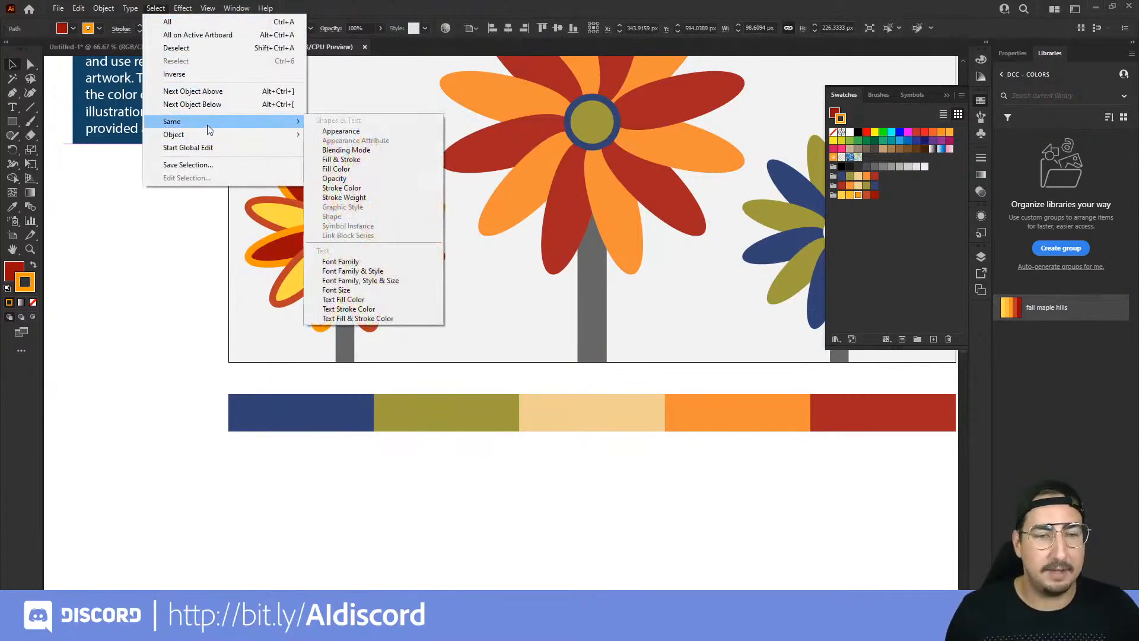
{"action": "left_click", "coordinate": [356, 162]}
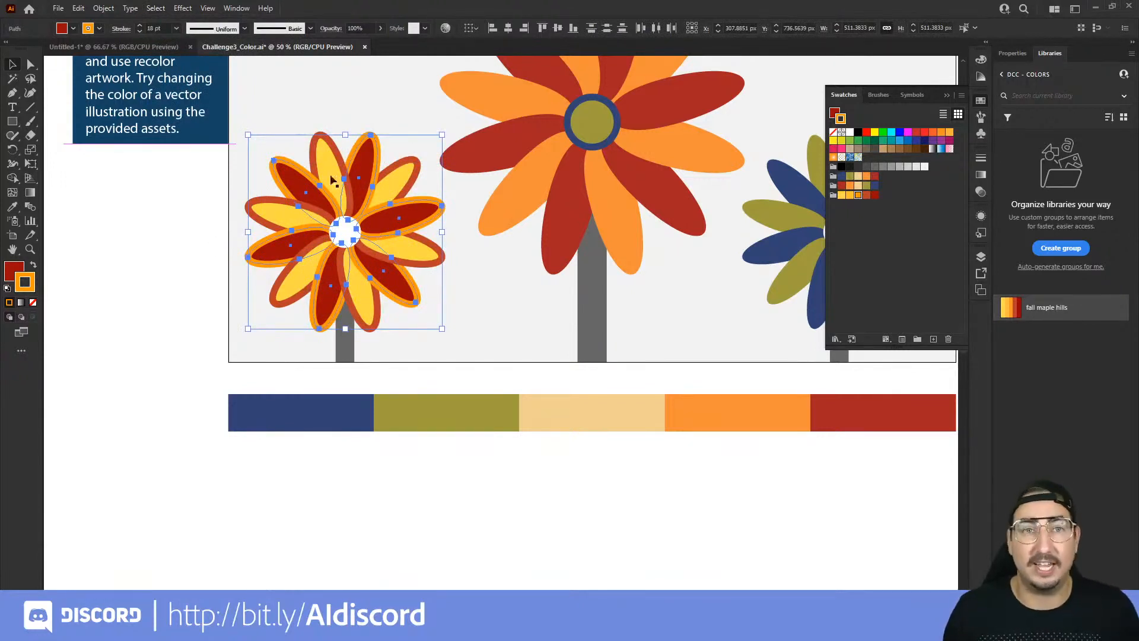
{"action": "left_click", "coordinate": [156, 7]}
{"action": "mouse_move", "coordinate": [218, 123]}
{"action": "left_click", "coordinate": [364, 161]}
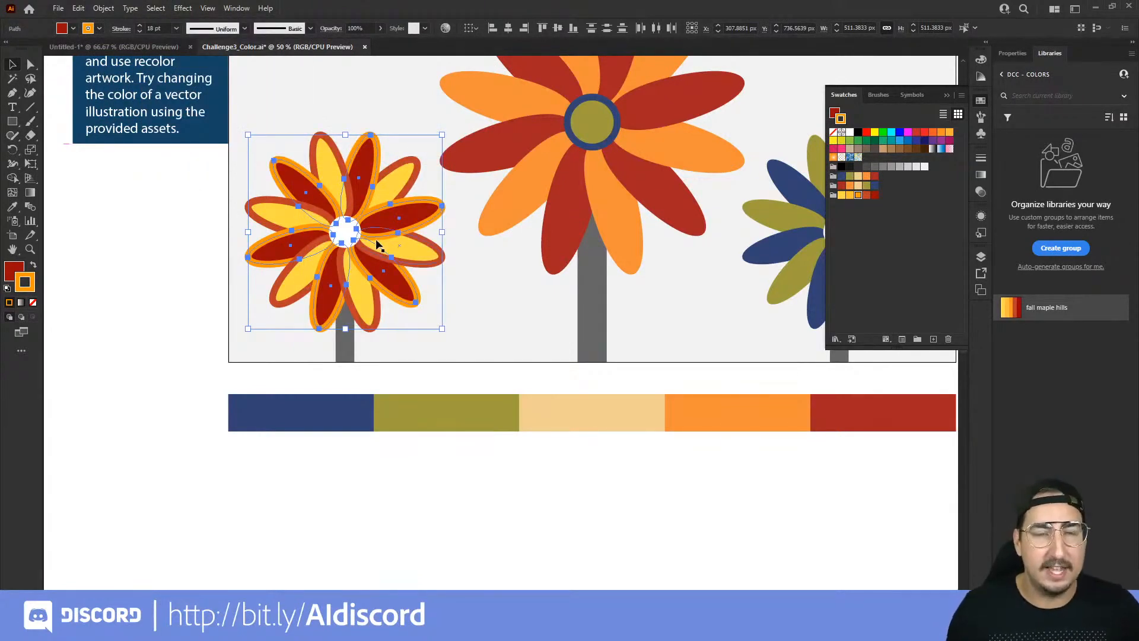
Step: Sample the palette's olive green for the selected left flower petals' stroke and its light beige for their fill with the Eyedropper
{"action": "left_click", "coordinate": [13, 207]}
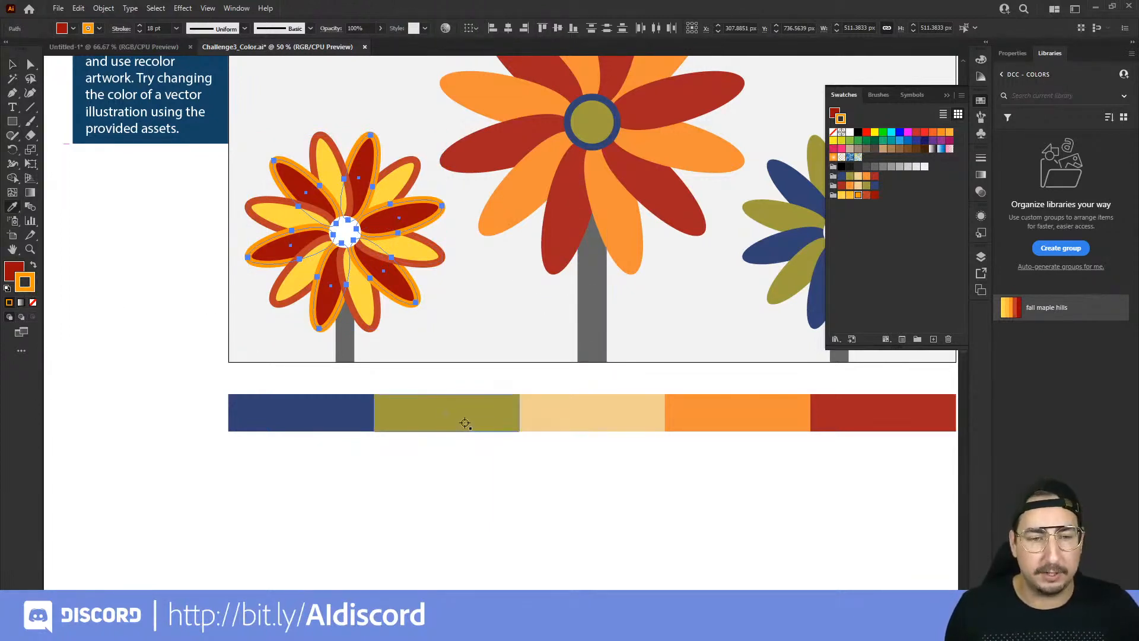
{"action": "left_click", "coordinate": [464, 421], "text": "shift"}
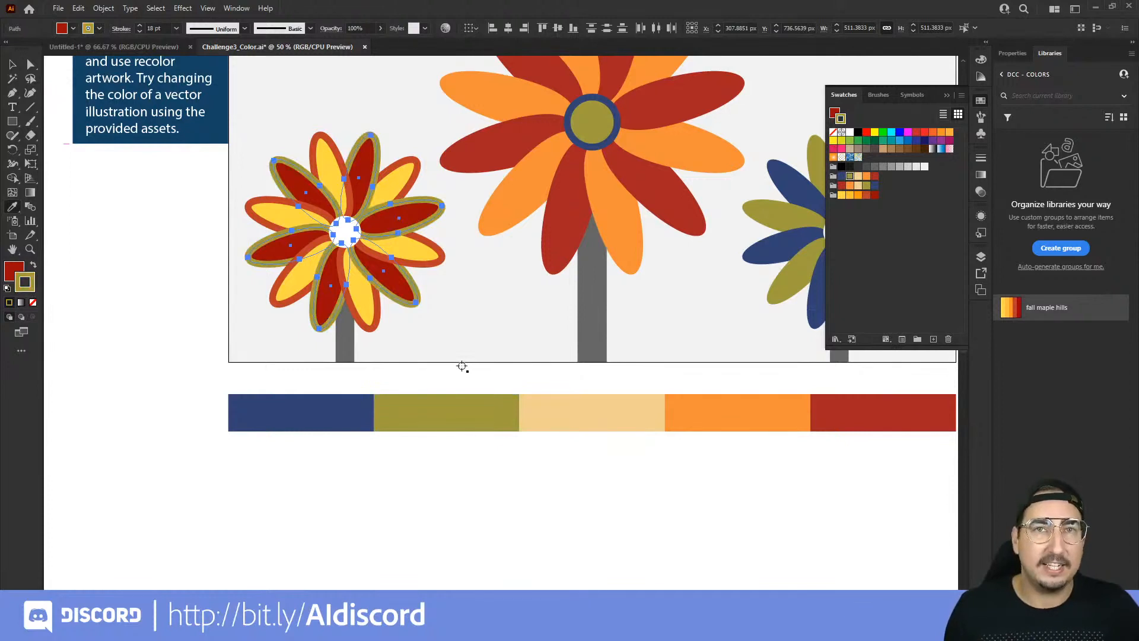
{"action": "key", "text": "x"}
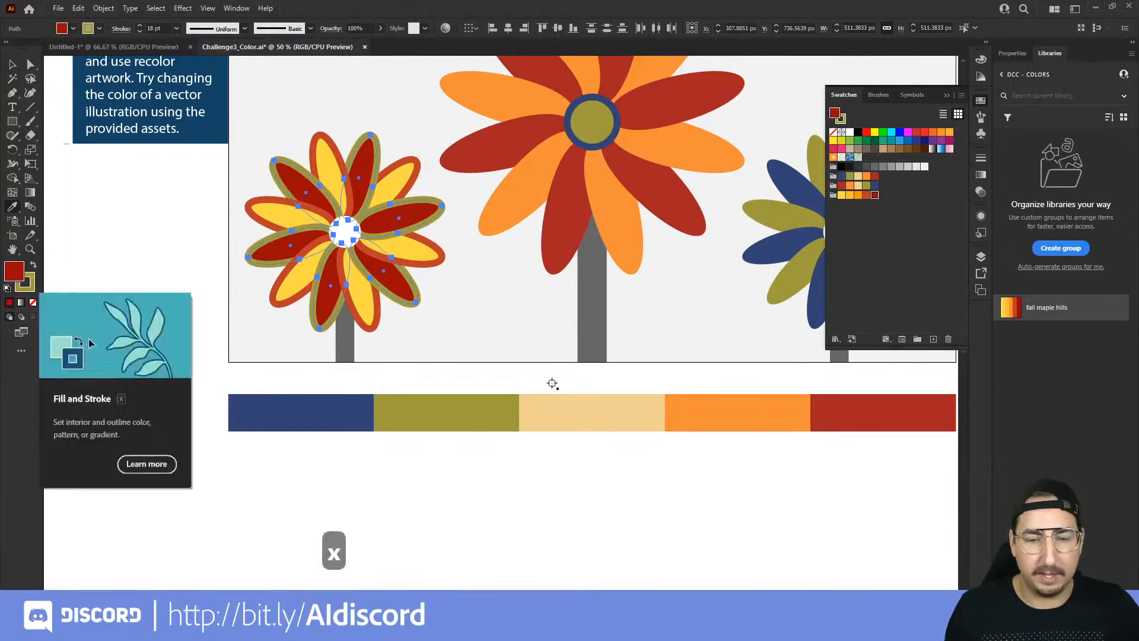
{"action": "left_click", "coordinate": [609, 420]}
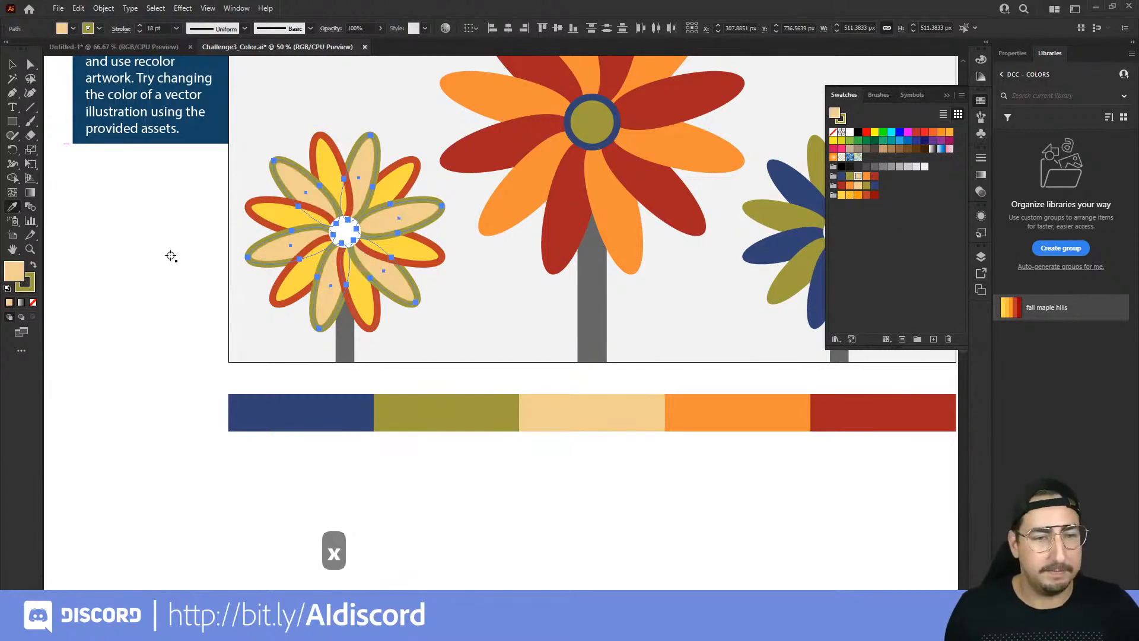
Step: Swap the selected petals' fill and stroke colors, and swap them back
{"action": "key", "text": "shift+x"}
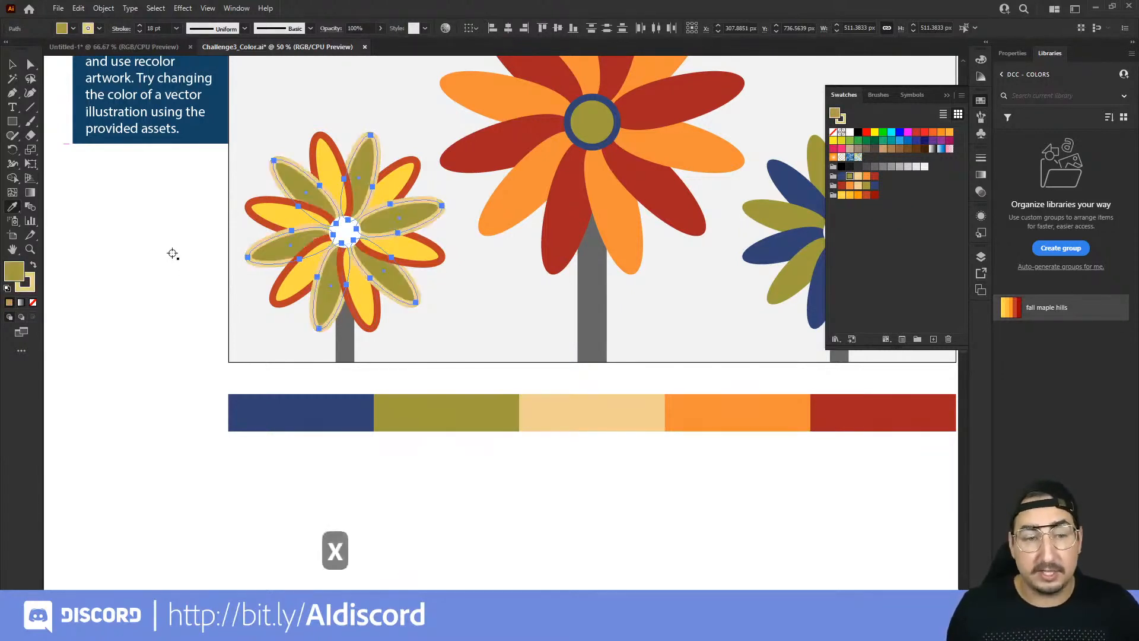
{"action": "key", "text": "shift+x"}
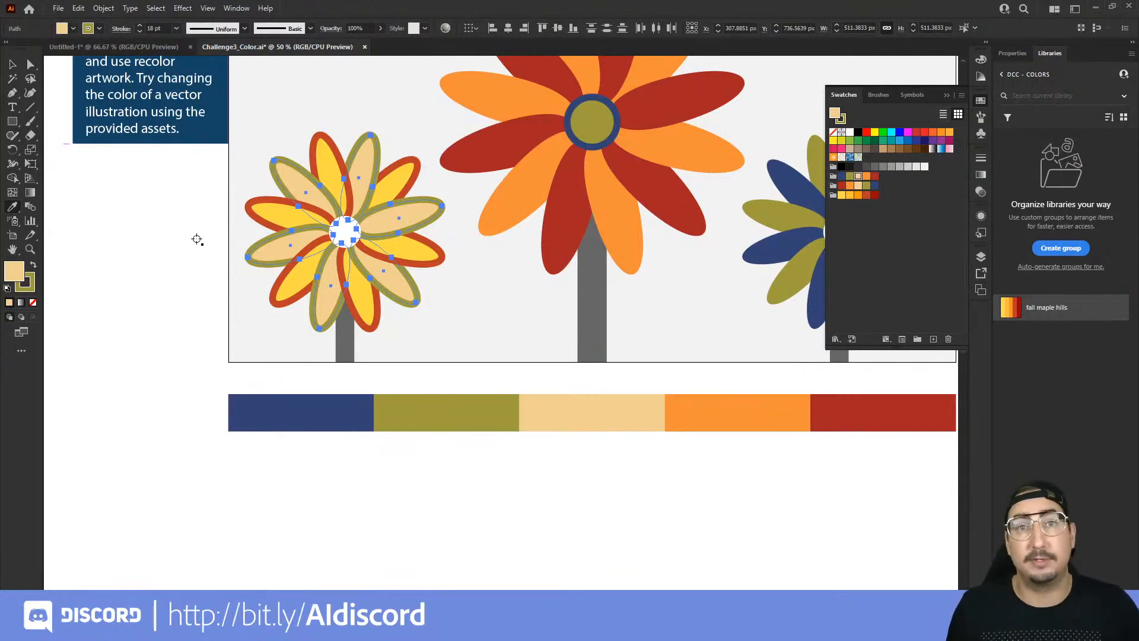
Step: Deselect the left flower's petals and view the whole illustration with all three flowers and the color palette
{"action": "key", "text": "v"}
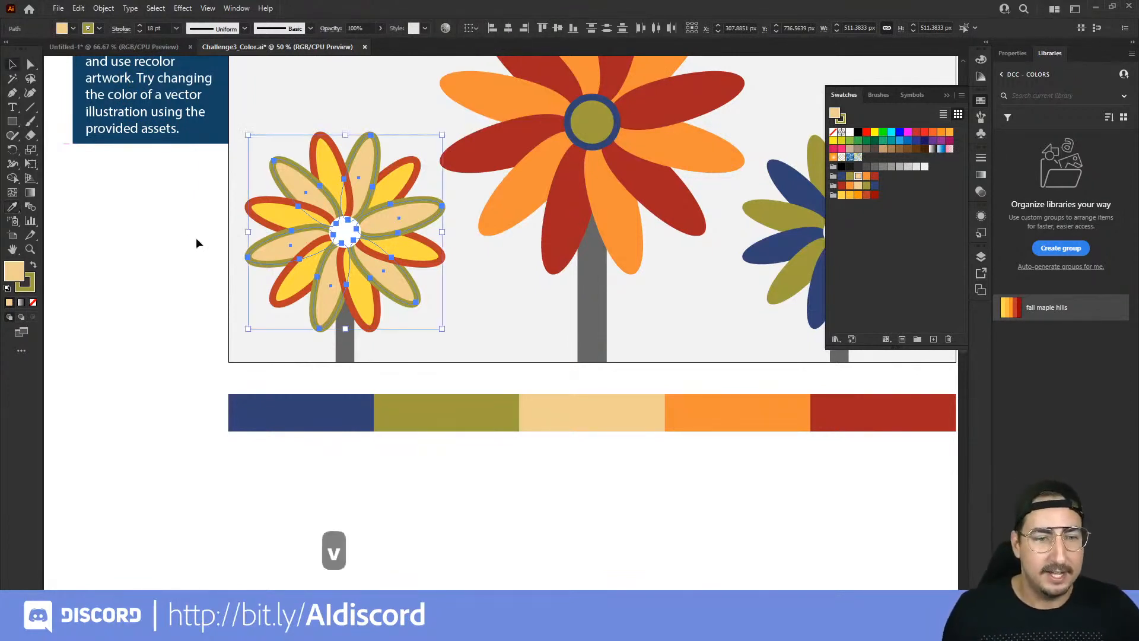
{"action": "left_click", "coordinate": [196, 239]}
{"action": "key", "text": "z"}
{"action": "left_click", "coordinate": [530, 240], "text": "alt"}
{"action": "key", "text": "space"}
{"action": "left_click_drag", "start_coordinate": [525, 267], "coordinate": [456, 240]}
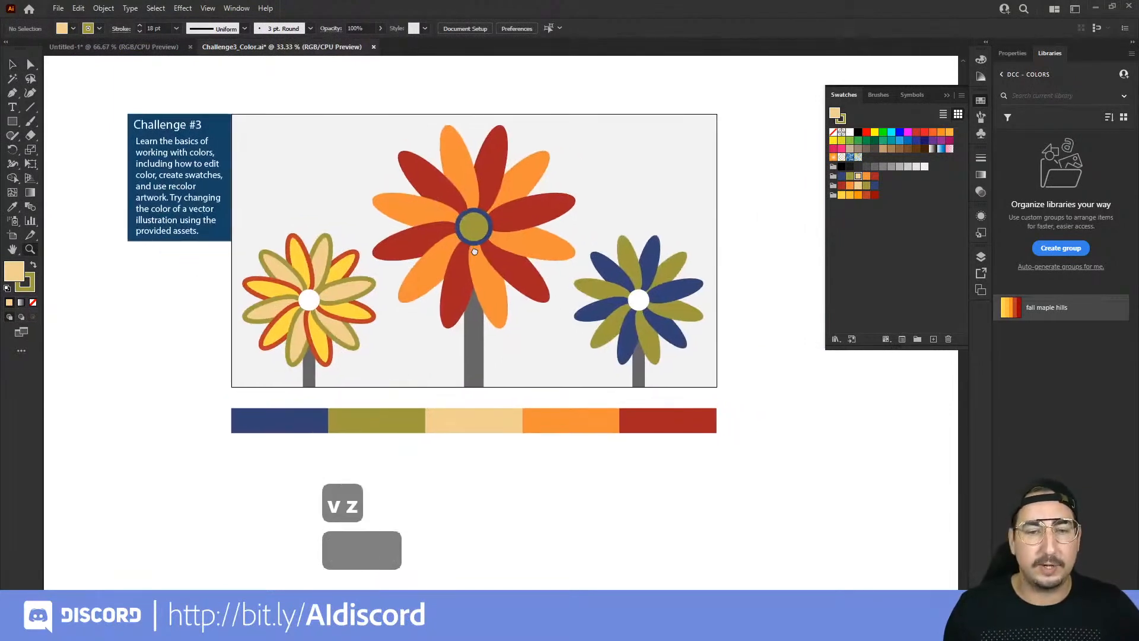